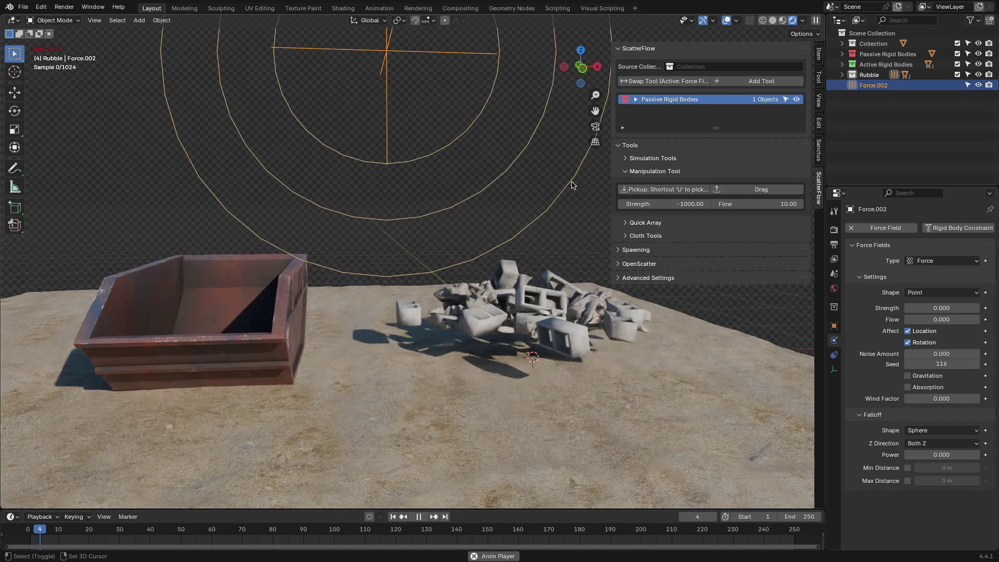
key(u)
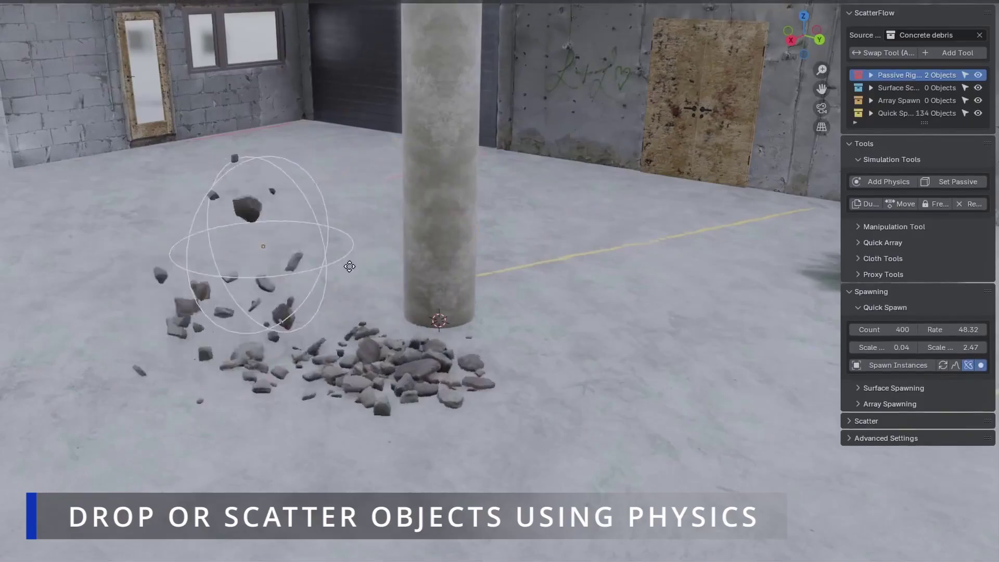
drag(666, 278, 501, 346)
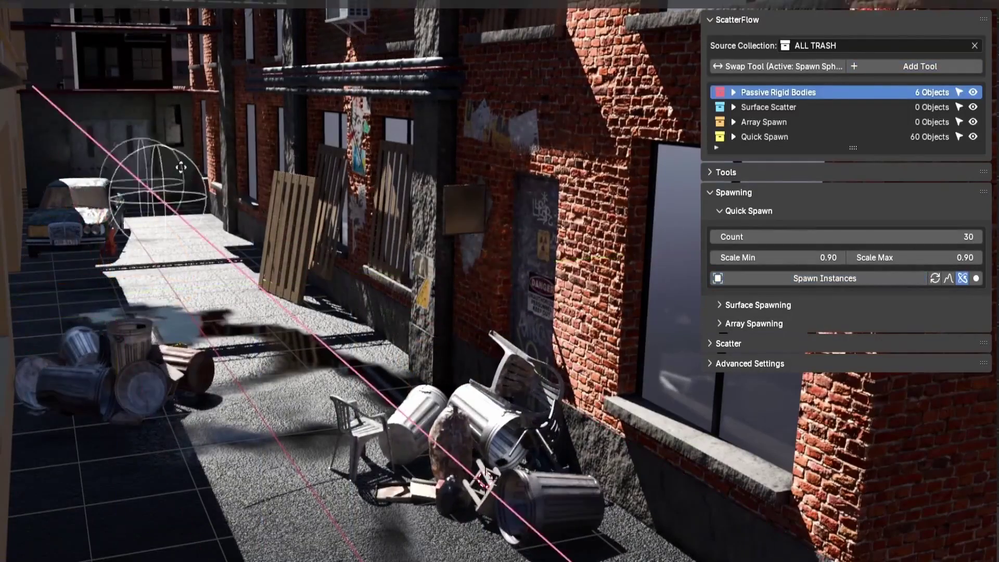
drag(221, 117, 221, 116)
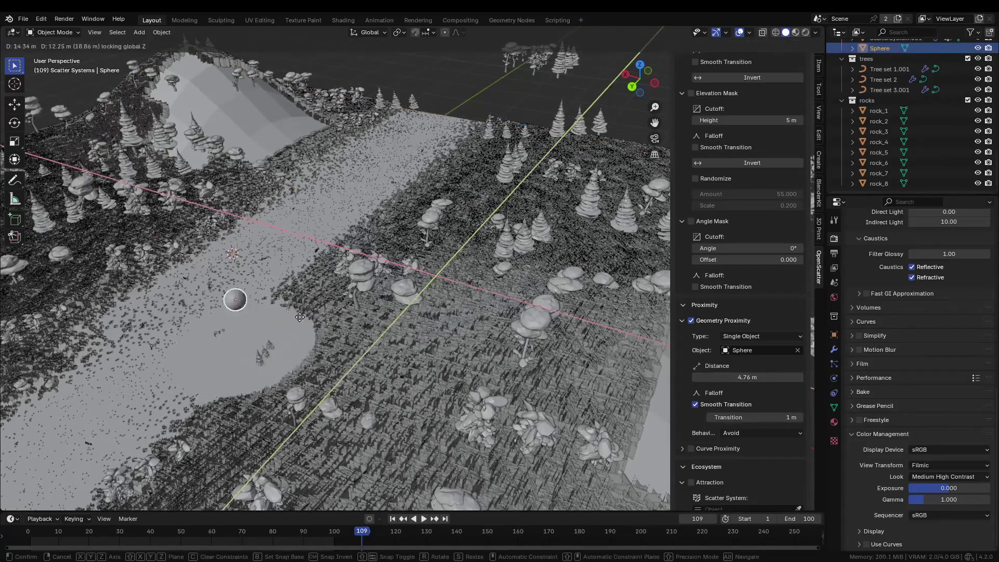
key(s)
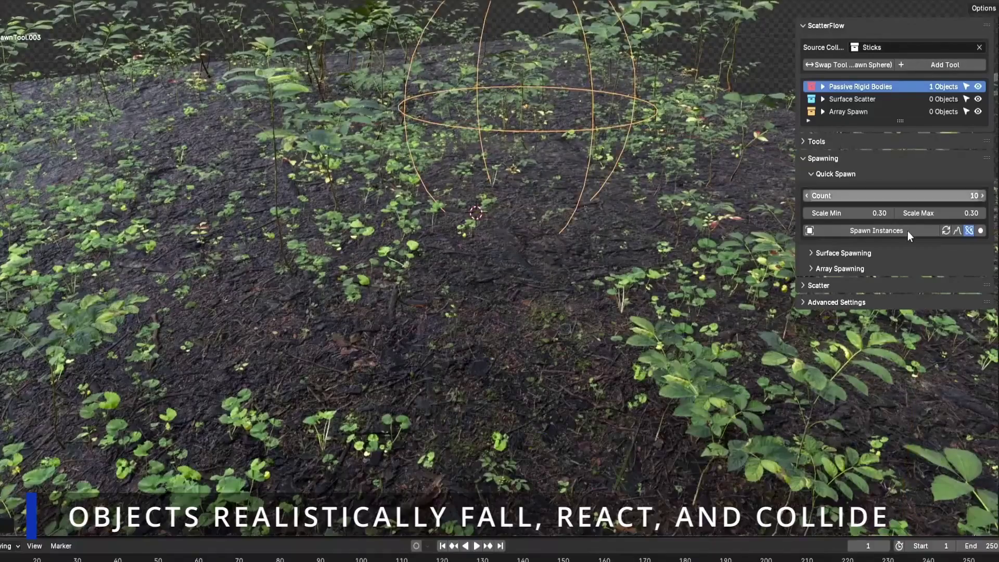
Spawn batches of 10 instances from the Sticks collection at scale 0.30 onto the forest floor
click(908, 231)
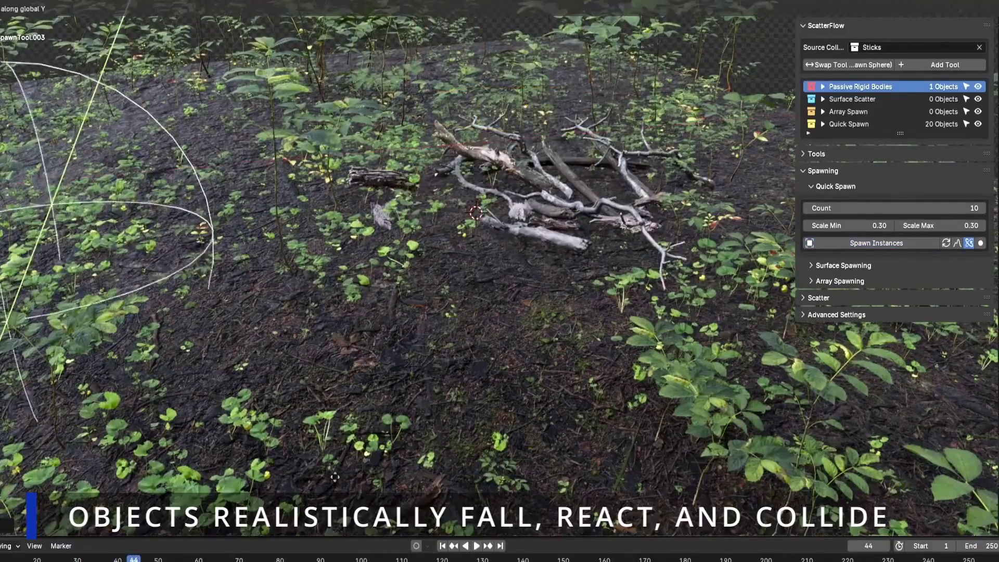
click(886, 243)
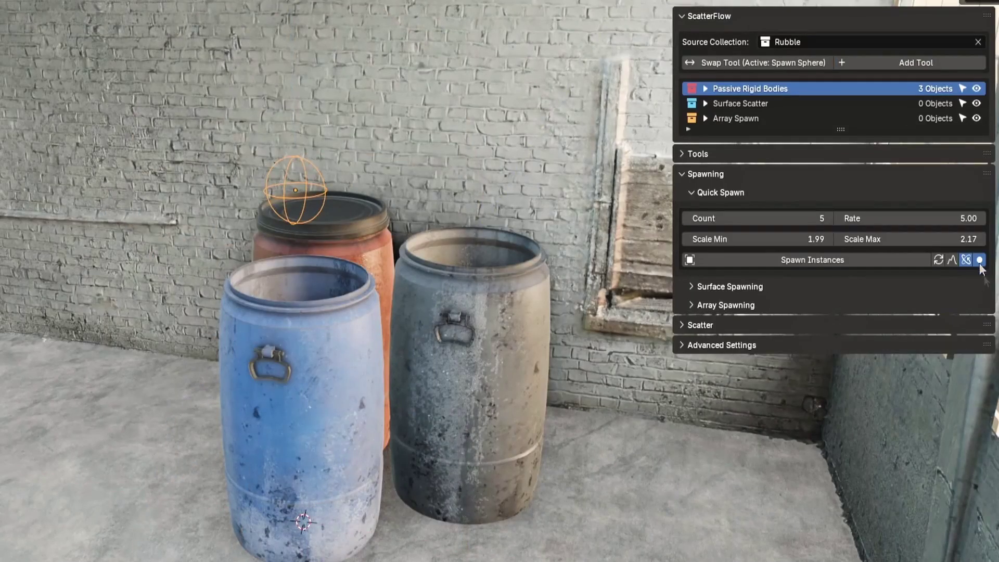
Enable rate-based Quick Spawn for the Rubble collection above the barrels
click(979, 262)
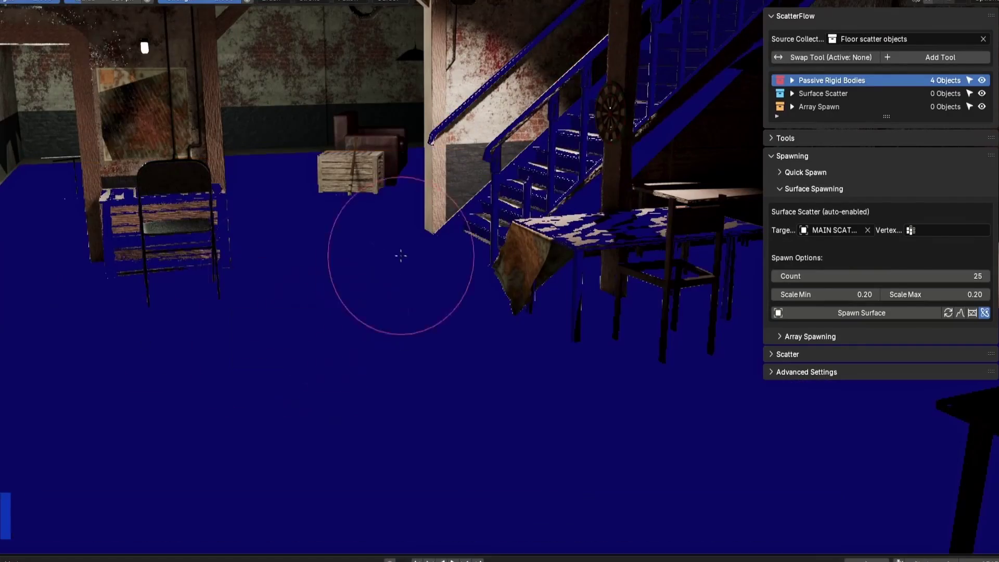
Weight-paint the room's scatter surface and spawn the Floor scatter objects collection on it
mouse_move(401, 256)
mouse_down()
mouse_move(159, 351)
mouse_move(63, 428)
mouse_move(268, 205)
mouse_up()
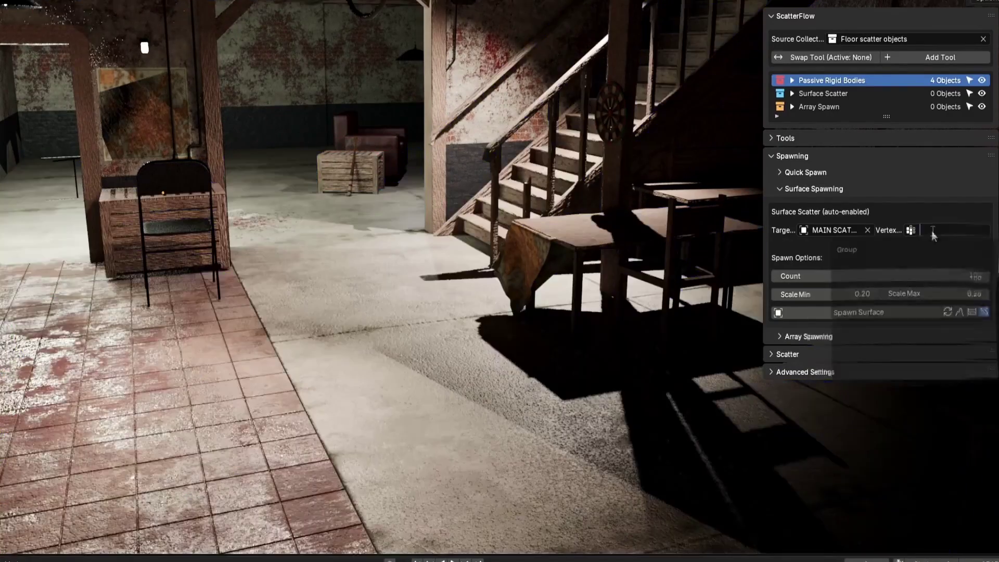
click(887, 316)
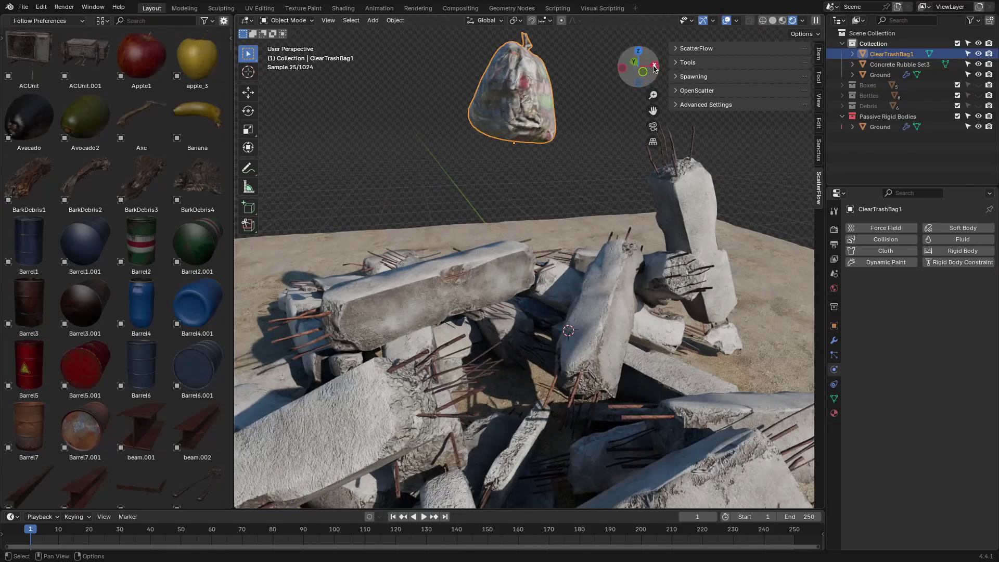
Add physics to the clear trash bag and set the concrete rubble as a passive rigid body
click(711, 94)
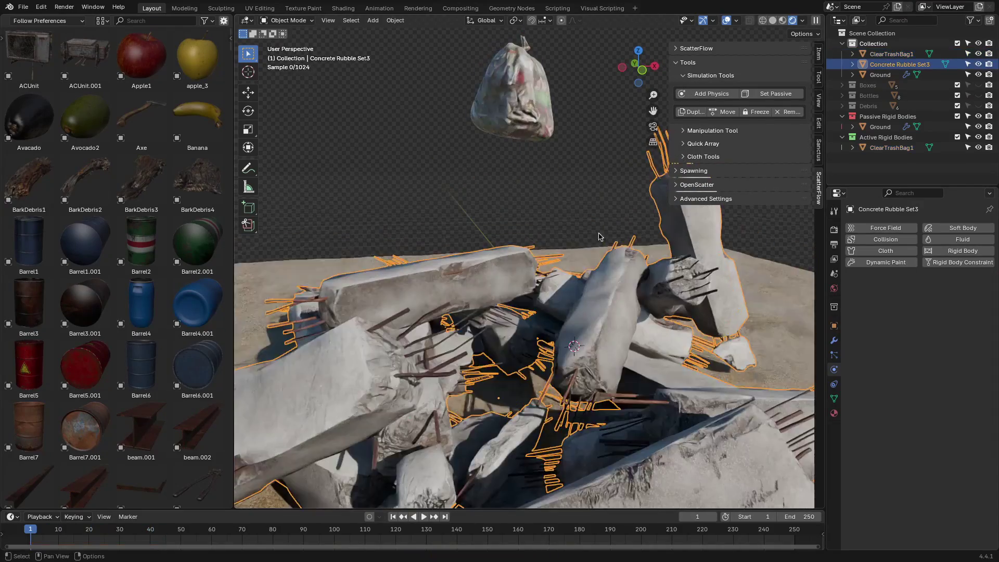
click(776, 94)
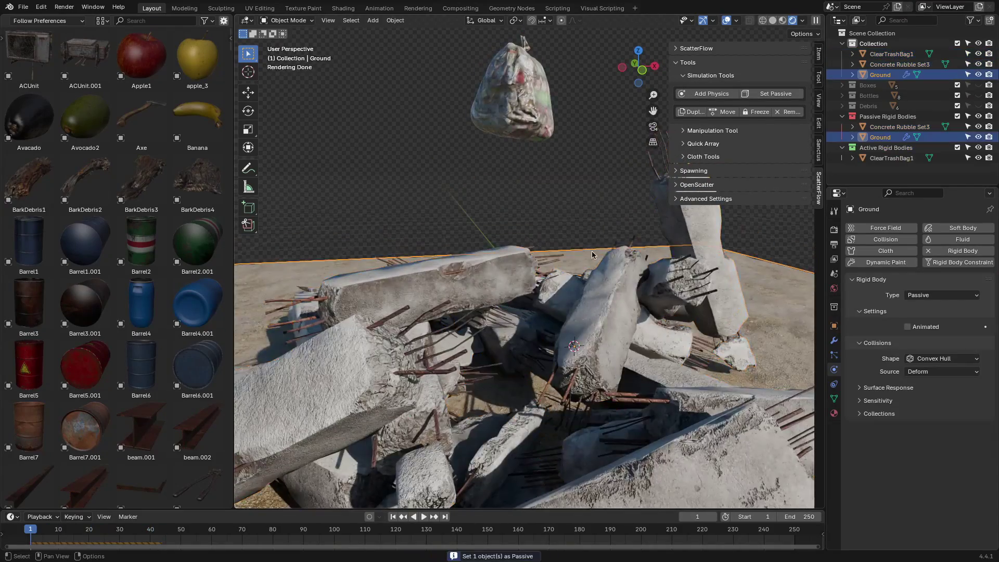
Play the trash bag drop simulation and set the ground's collision shape to Mesh
key(space)
click(931, 358)
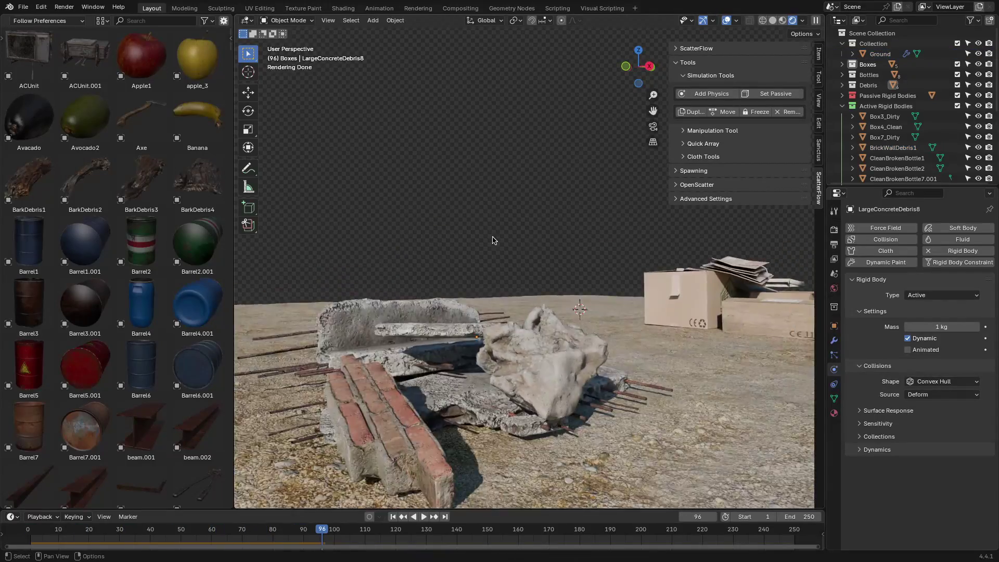
Change the collision shape of the large flat concrete slab and switch the viewport shading
middle_drag(494, 241, 495, 297)
click(545, 232)
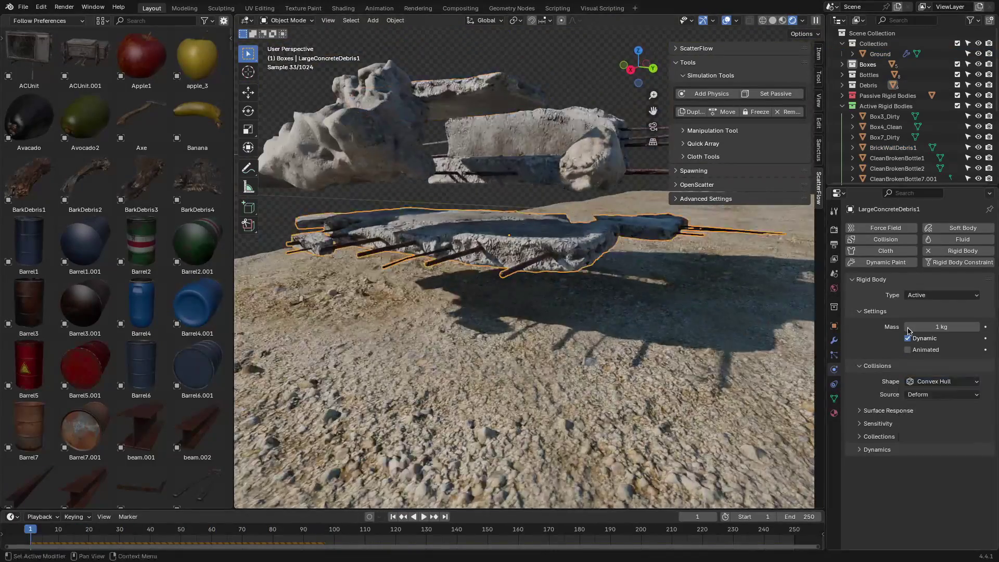
click(957, 381)
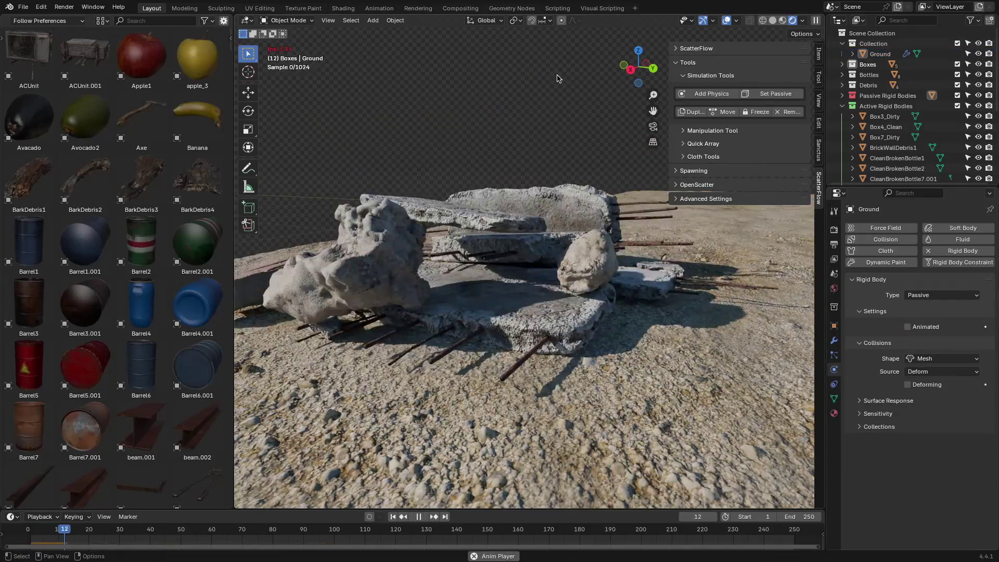
click(785, 20)
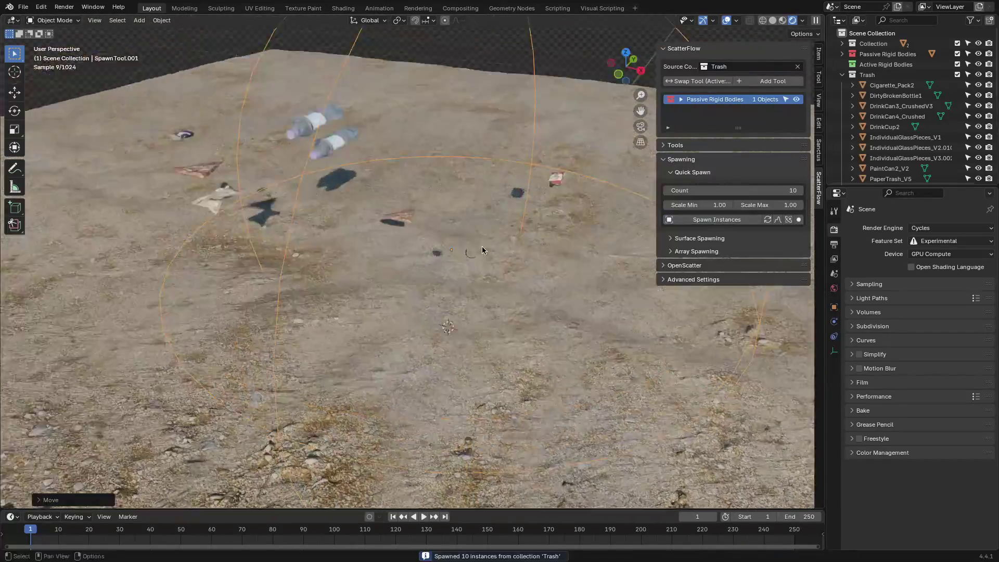
Play the simulation and spawn more instances from the Trash collection inside the spawn sphere
key(space)
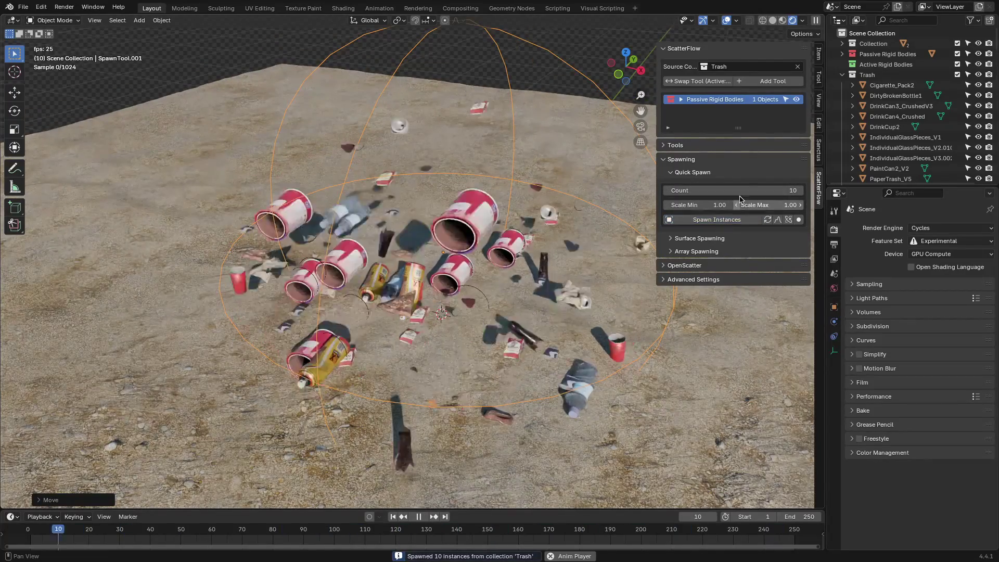
click(716, 221)
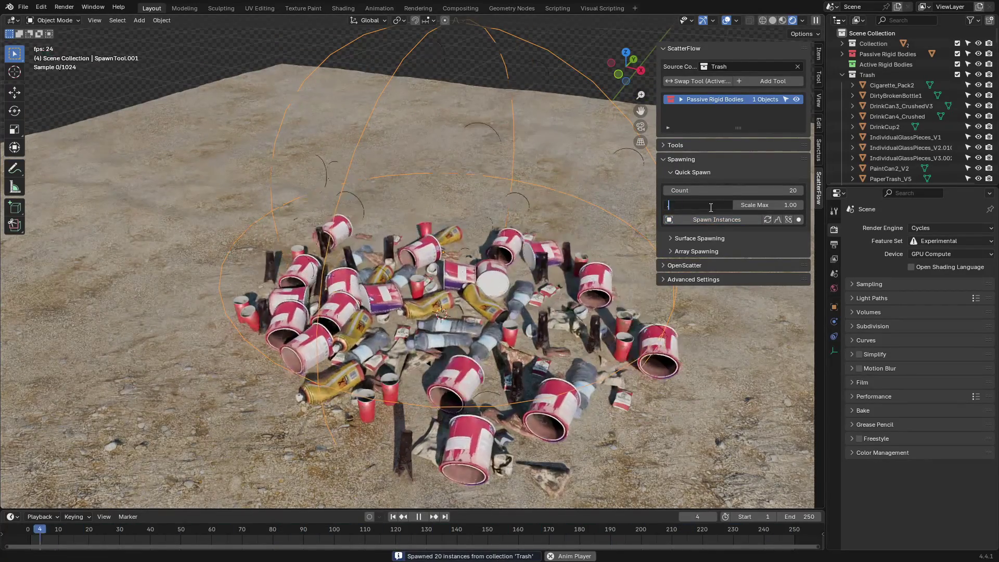
Set the trash scale range to 0.50–1.50 and enable random rotation and rate-based spawning
click(789, 219)
click(790, 219)
drag(749, 205, 760, 207)
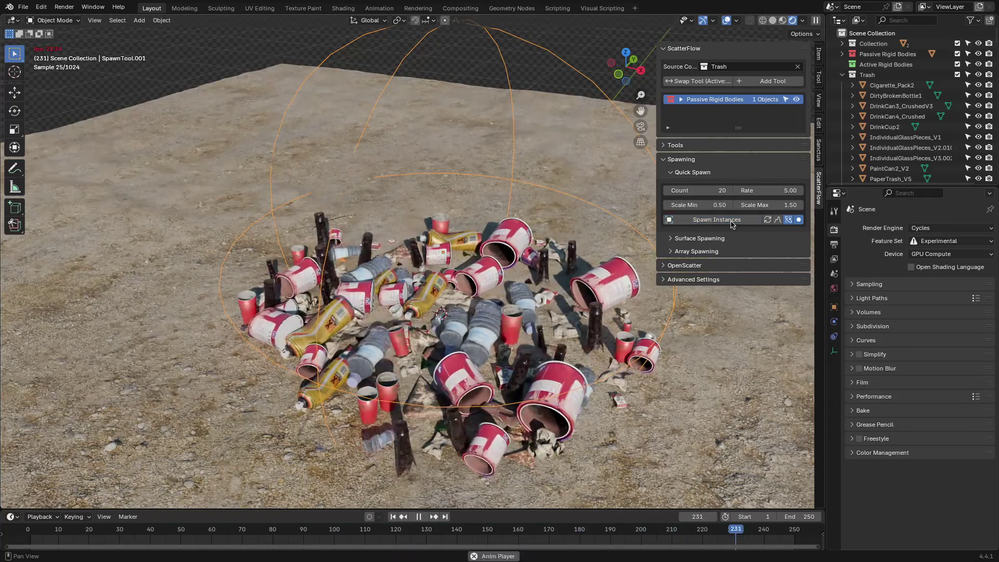
Spawn 20 Trash instances at a rate of 5.00 and run the simulation onto the pile
click(716, 219)
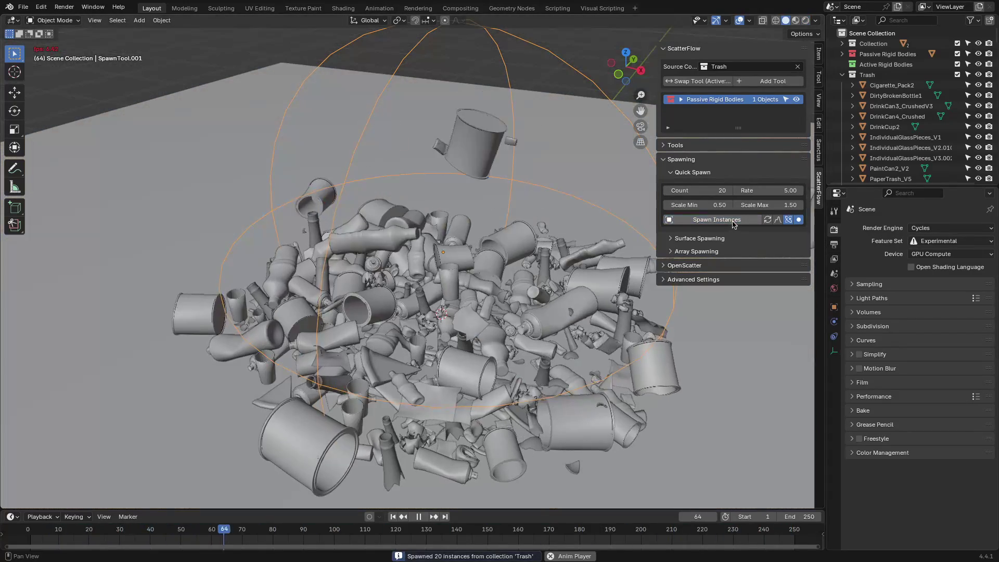
key(space)
key(space)
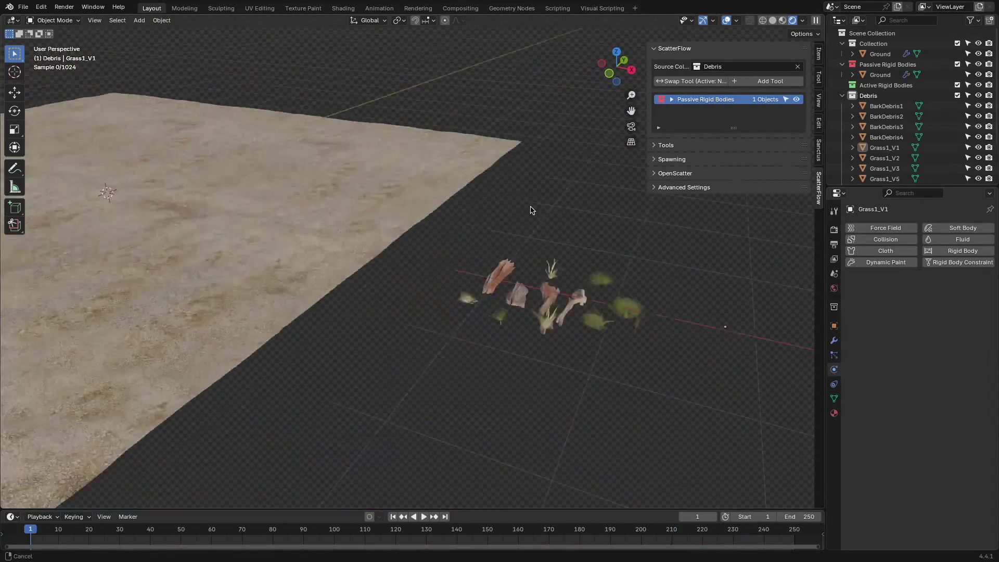
Set Ground as the surface spawning target and spawn 100 Debris instances on it at scale 1.00–2.00
click(417, 185)
shift+middle_drag(417, 185, 684, 164)
click(783, 218)
click(714, 229)
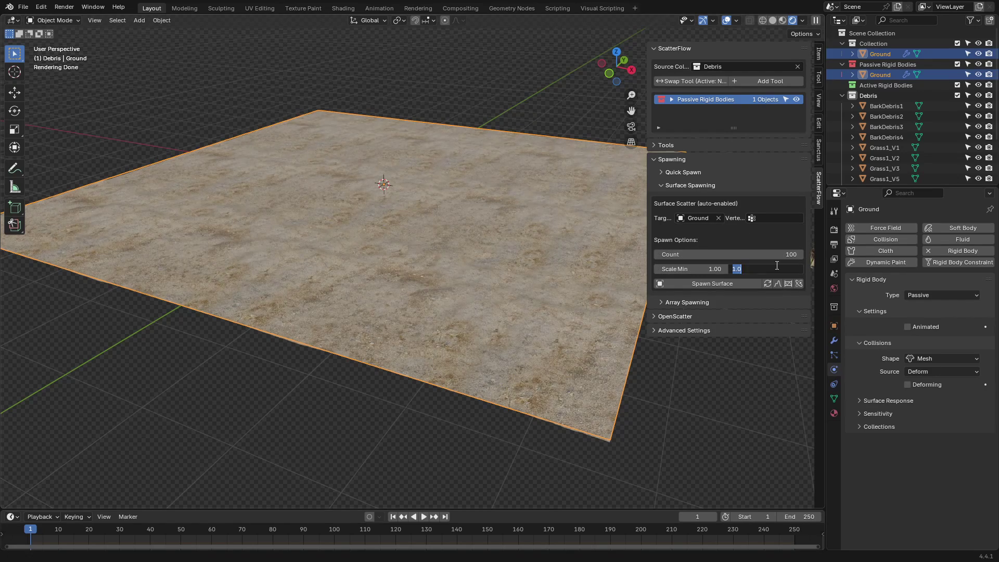
shift+middle_drag(576, 259, 562, 299)
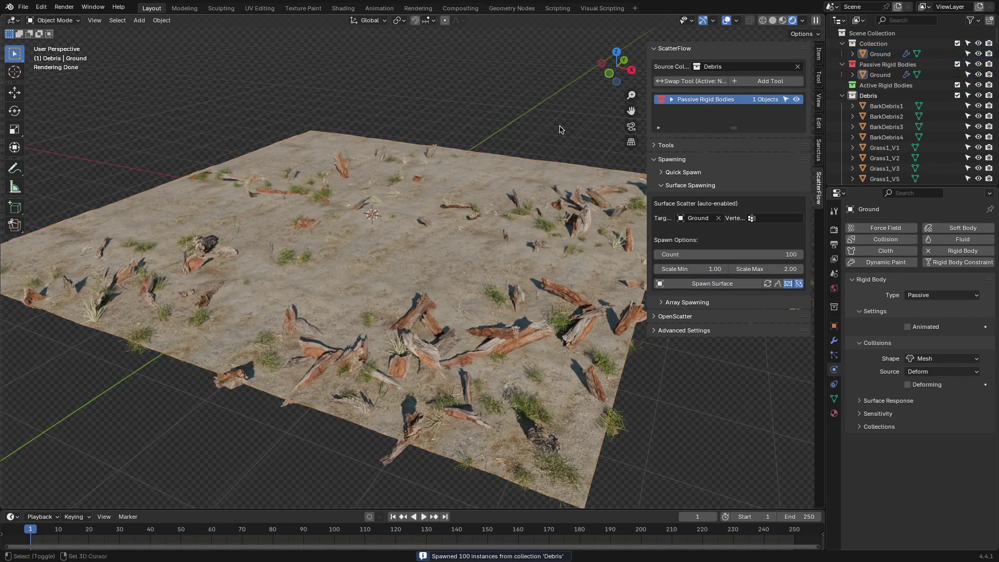
Delete all spawned bark and grass debris instances from the ground, keeping the source Debris collection
key(shift+Left)
middle_drag(561, 129, 496, 164)
scroll(871, 131, down, 5)
click(890, 102)
scroll(900, 130, down, 5)
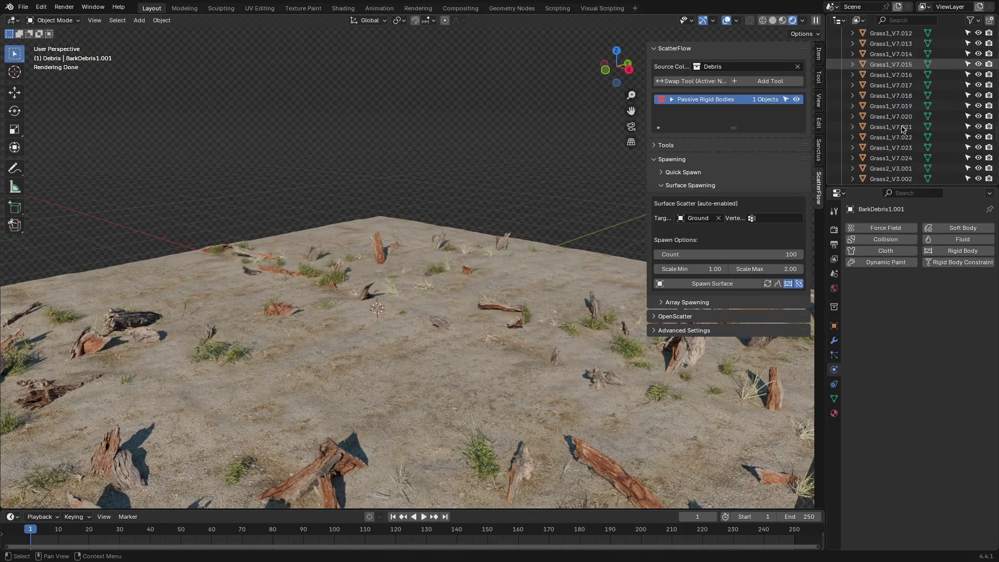
key(Delete)
click(896, 145)
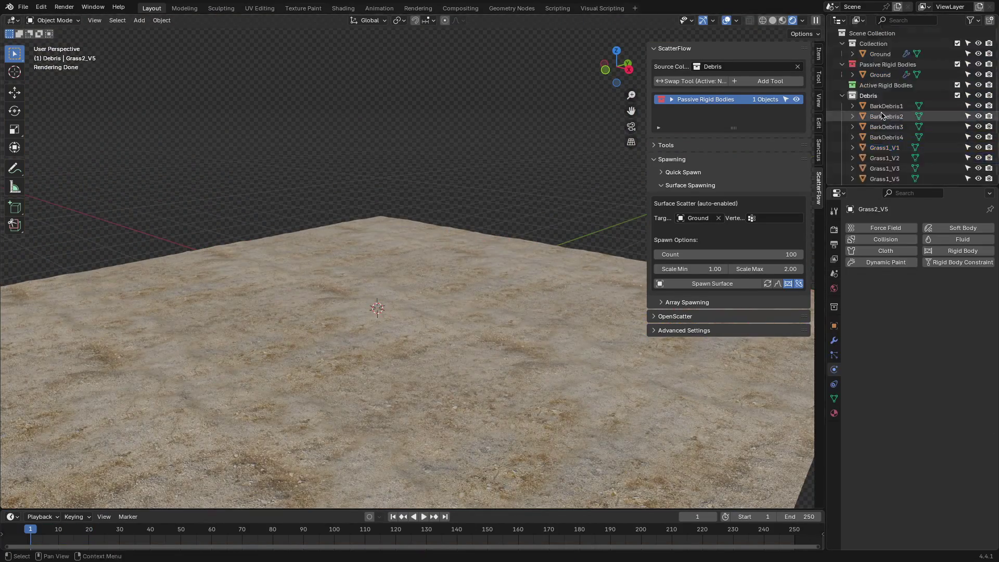
Select the ground and spawn 100 Debris instances on it again with the rotation and alignment options off
click(489, 280)
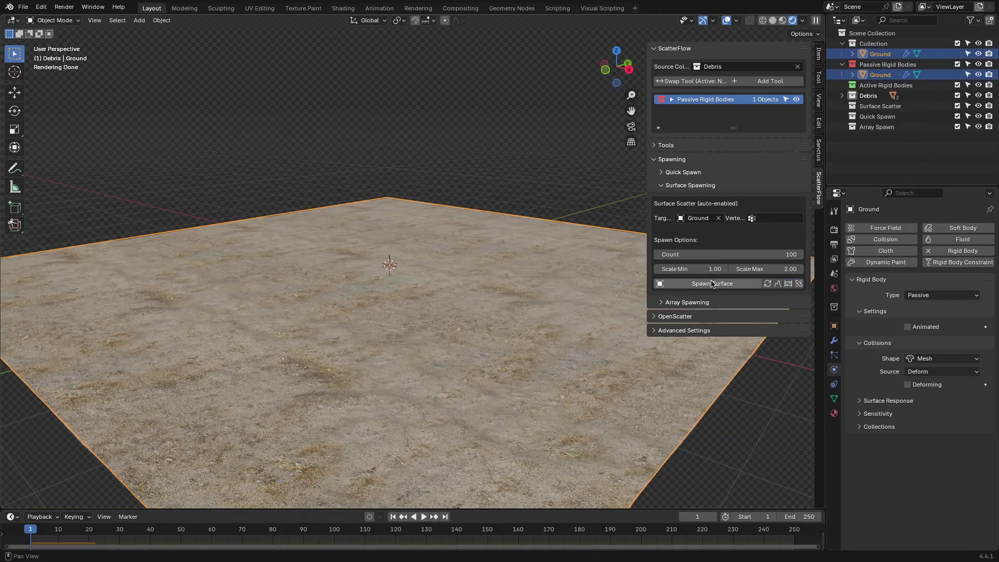
click(712, 284)
click(712, 284)
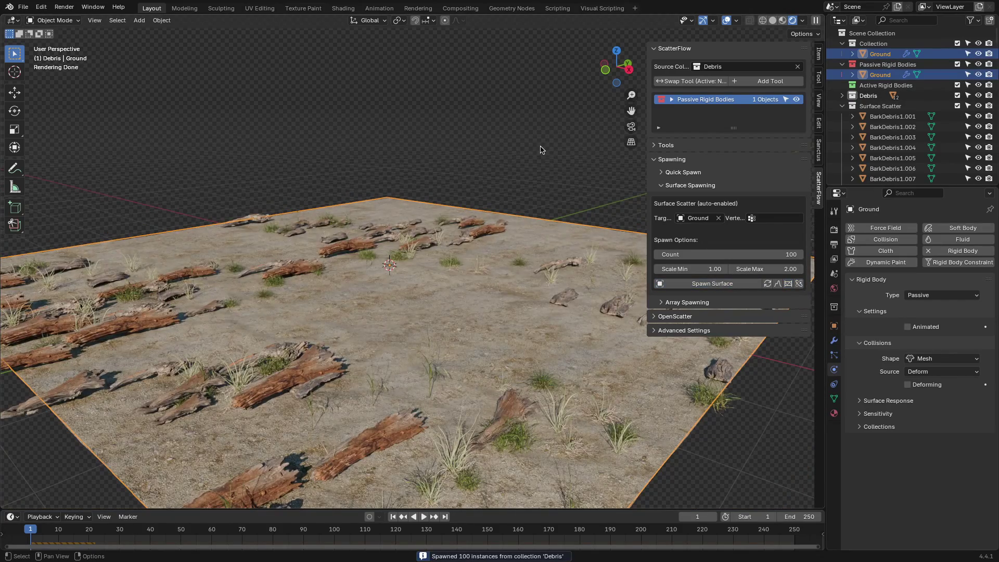
scroll(541, 150, up, 10)
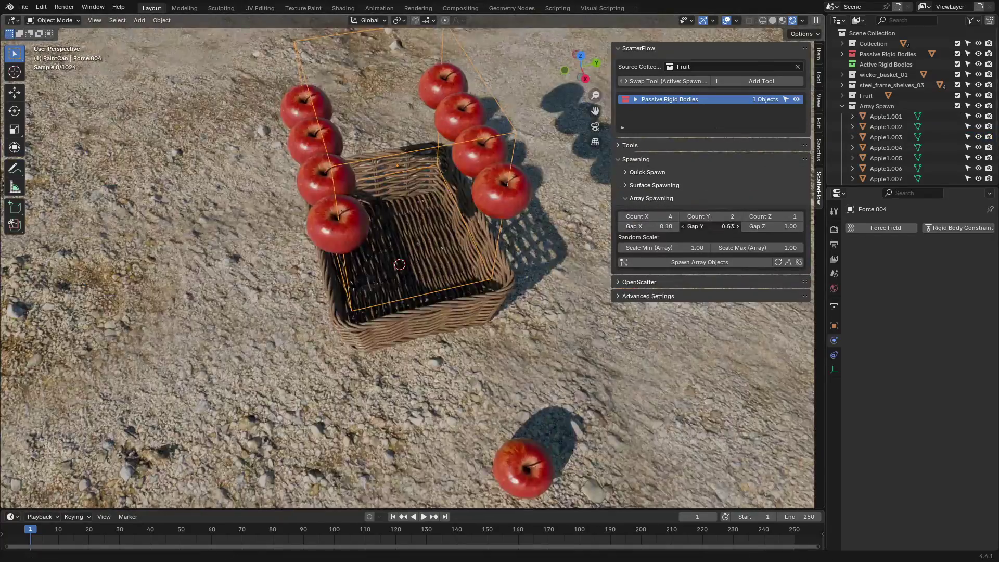
Set the apple array's Count Z to 2 and Gap Z to 0.10, and run the drop into the basket
double_click(789, 226)
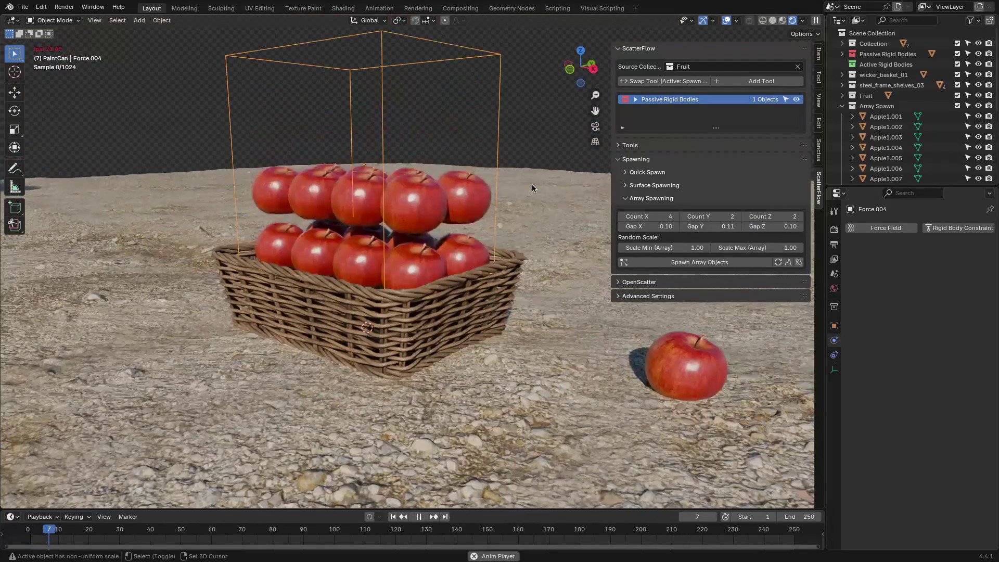
key(space)
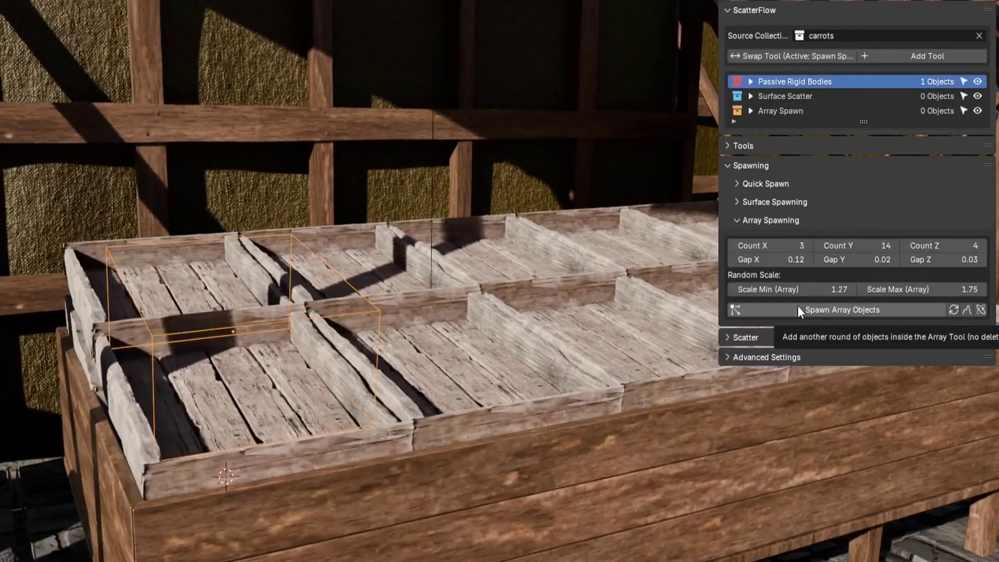
Spawn a 3 × 14 × 4 carrot array in the first crate compartment and a 4 × 10 × 4 array in the next
click(671, 262)
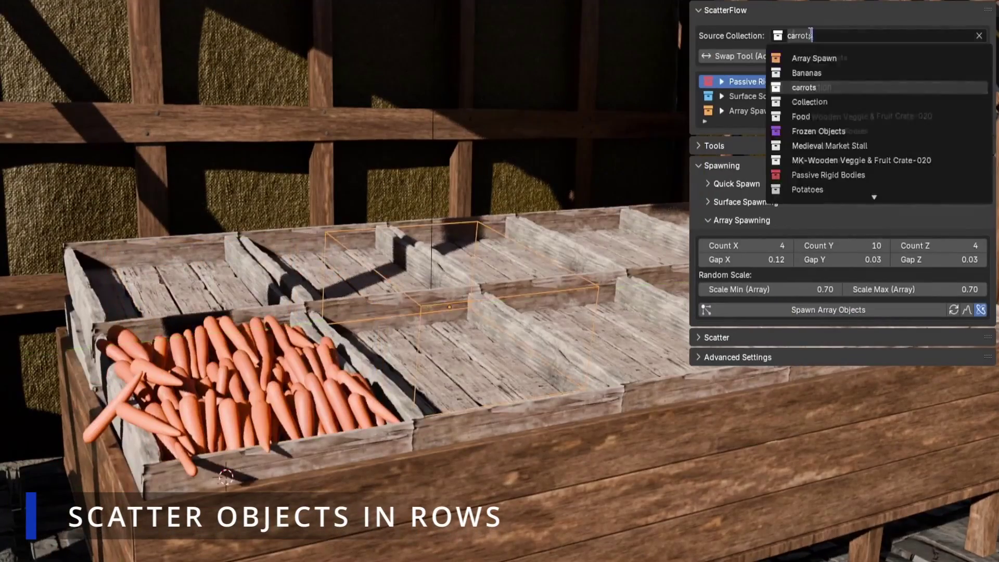
click(789, 309)
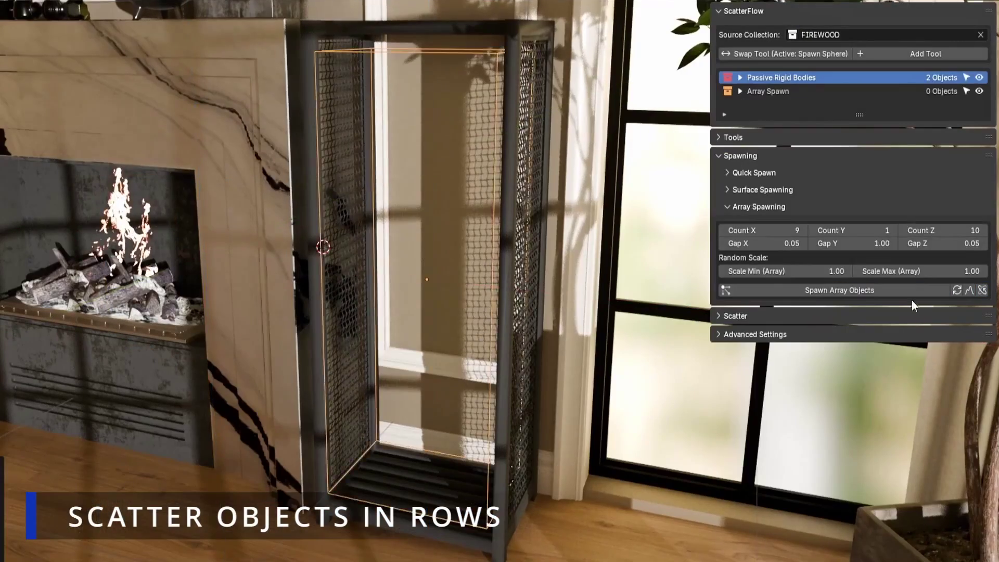
Spawn a 9 × 1 × 10 array of FIREWOOD inside the tall log rack and adjust its vertical count
click(884, 289)
drag(936, 229, 987, 235)
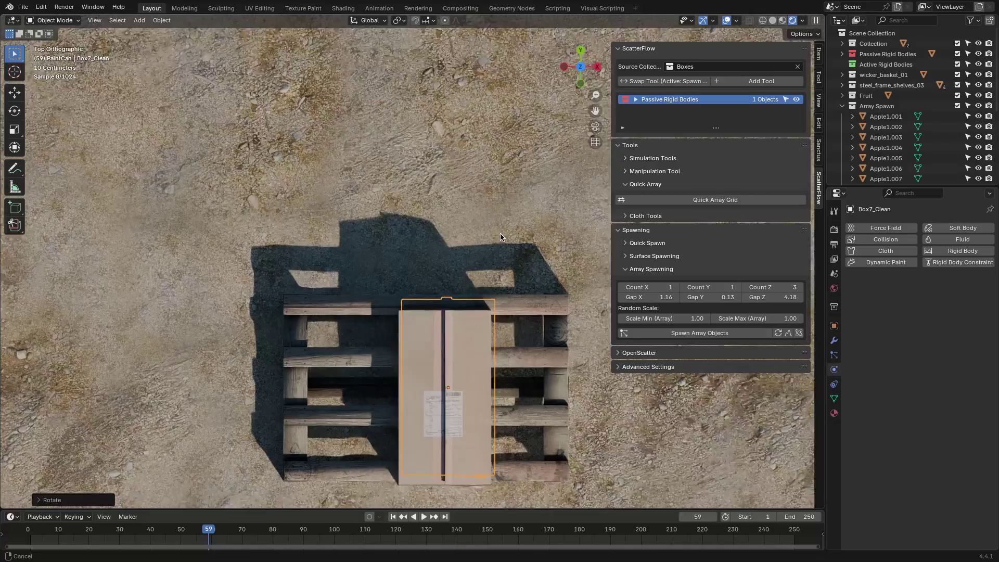
Move the cardboard box along X and Z so it sits toward one side of the wooden pallet
key(g)
key(x)
key(z)
alt+middle_drag(498, 221, 484, 126)
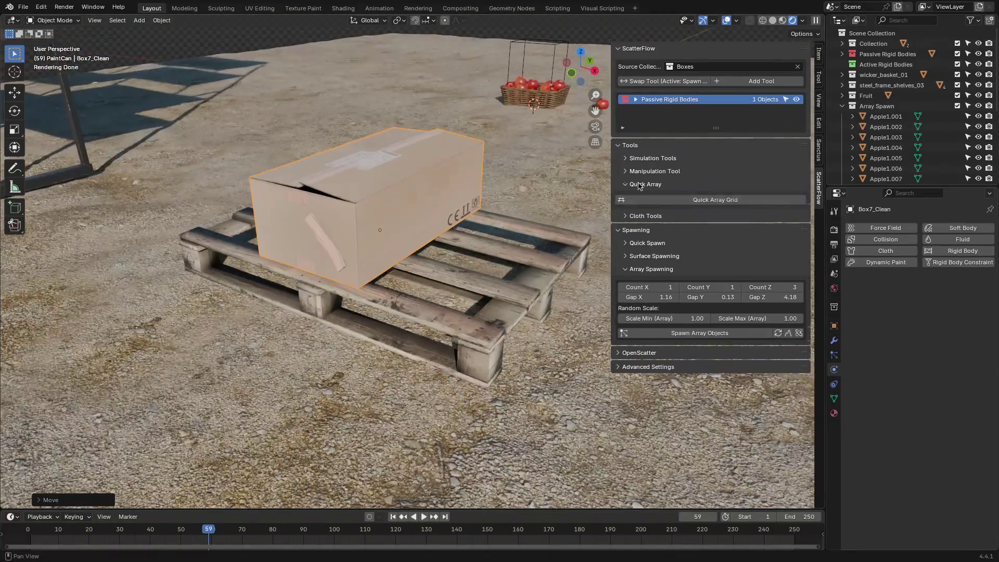
Create a Quick Array Grid of the cardboard box with Count X 3, Y 1, Z 3 and Gap X 0.39, and adjust Gap Z
click(676, 200)
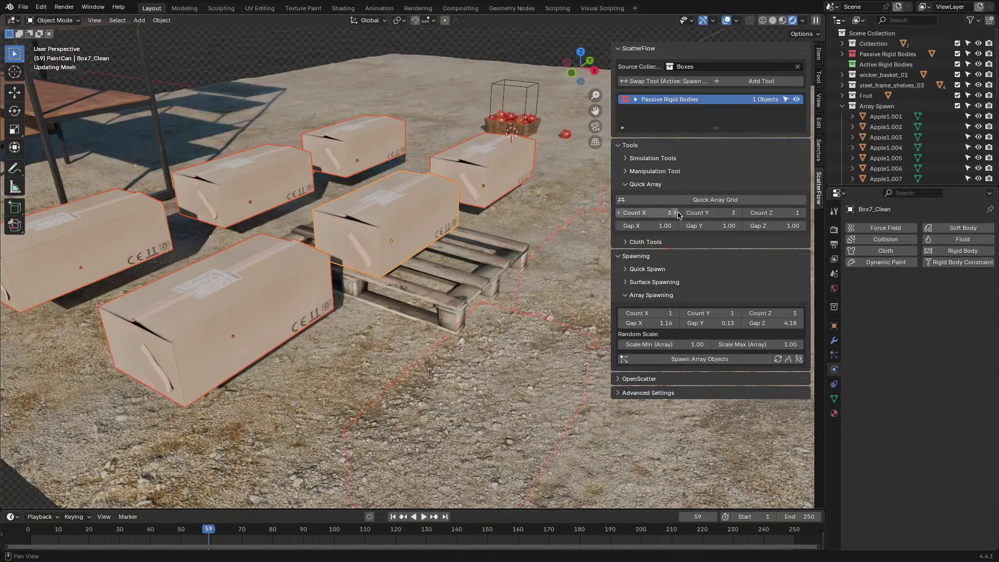
double_click(682, 212)
mouse_move(650, 225)
mouse_down()
mouse_move(638, 225)
mouse_move(648, 225)
mouse_up()
click(803, 213)
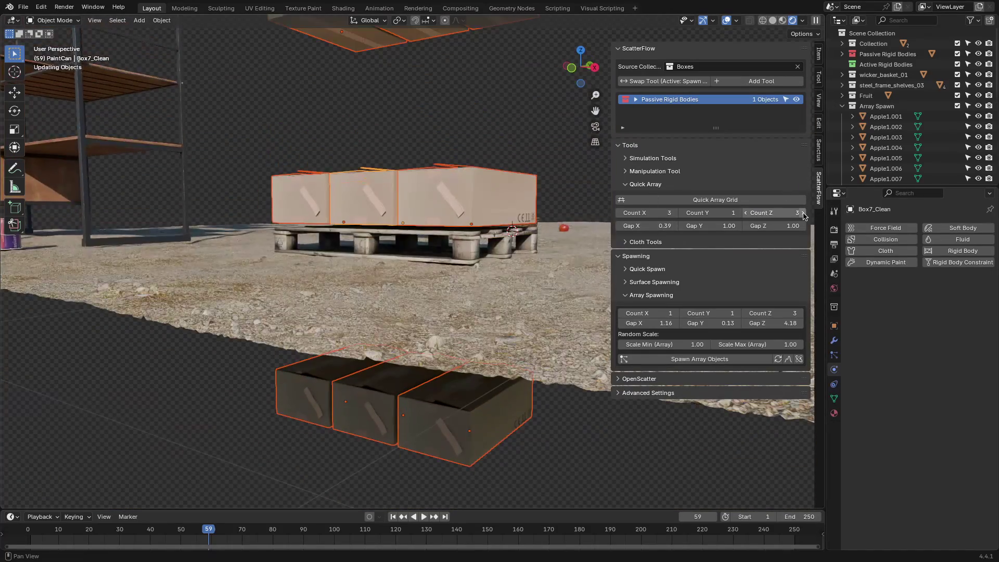
drag(770, 225, 775, 225)
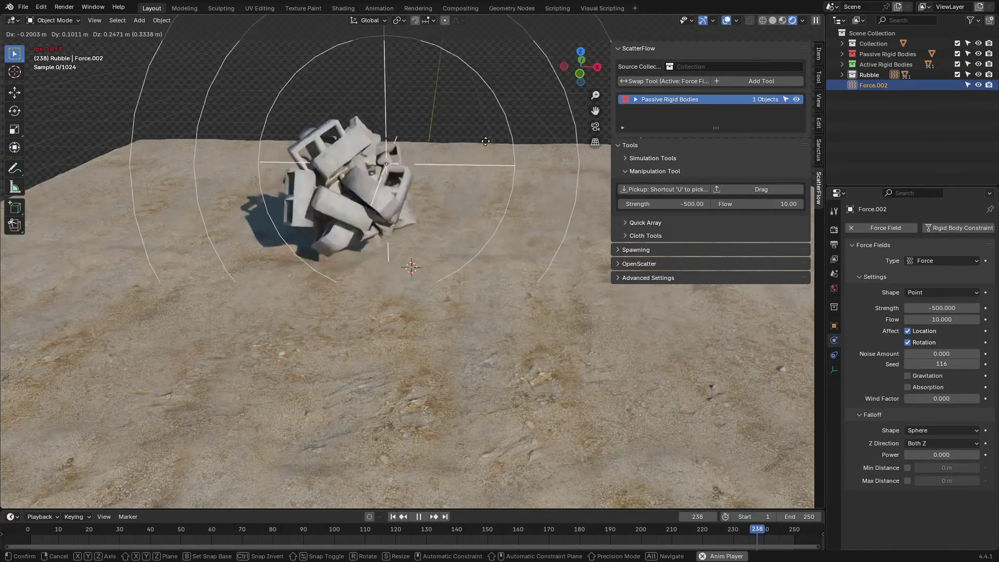
Move the force field holding the cinder block rubble along Z and toggle between pickup and drop
key(z)
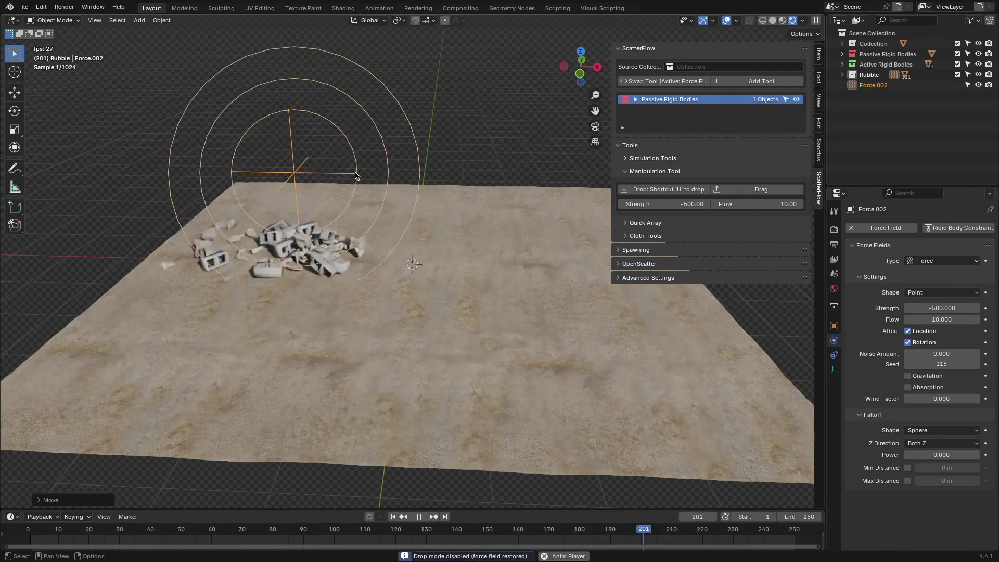
key(u)
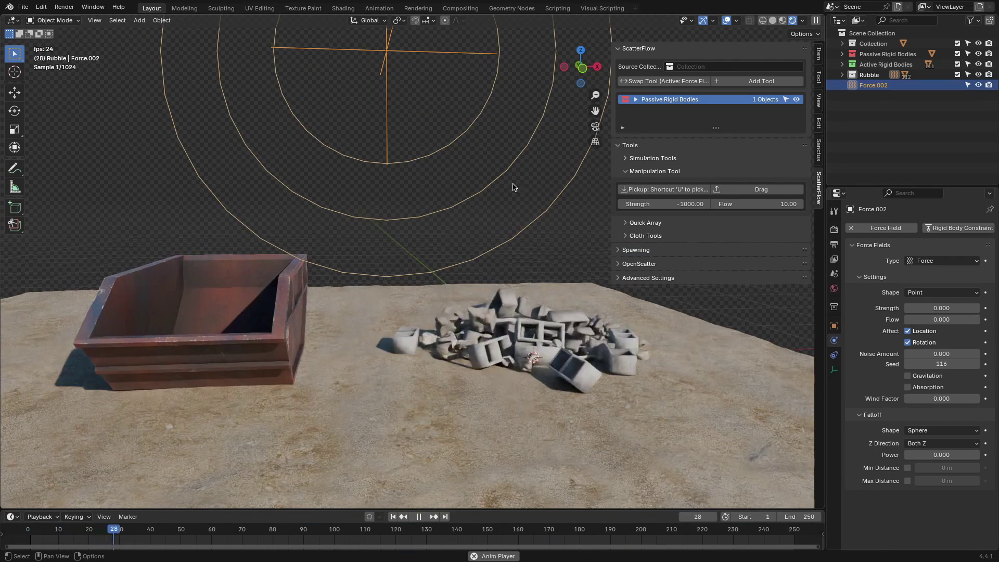
Pick up the rubble pile with the force field, carry it above the open dumpster and drop it in
key(u)
key(g)
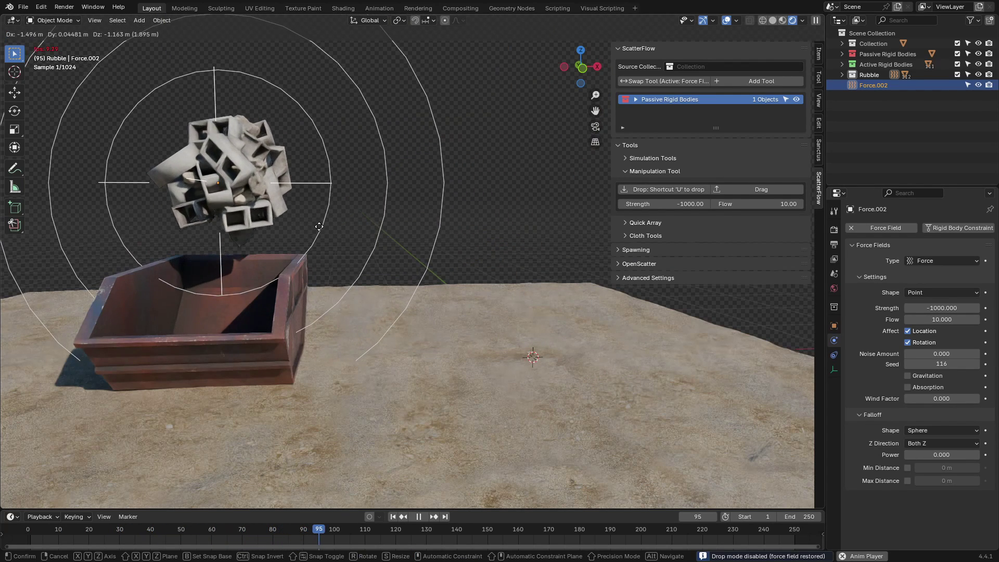
click(319, 231)
key(u)
middle_drag(321, 211, 535, 156)
key(s)
click(499, 218)
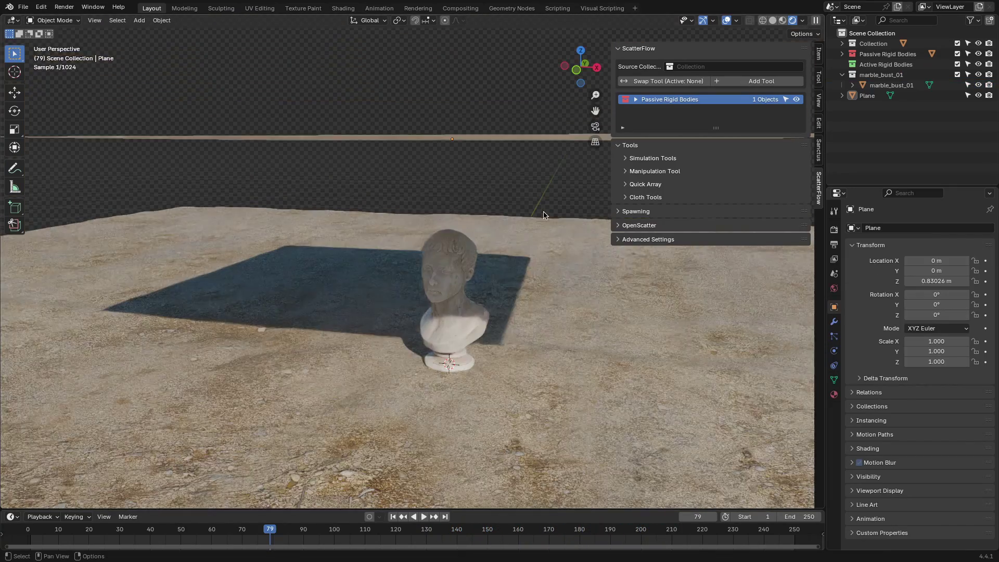
Add cloth physics to the plane hovering above the marble bust
click(503, 141)
middle_drag(503, 141, 637, 196)
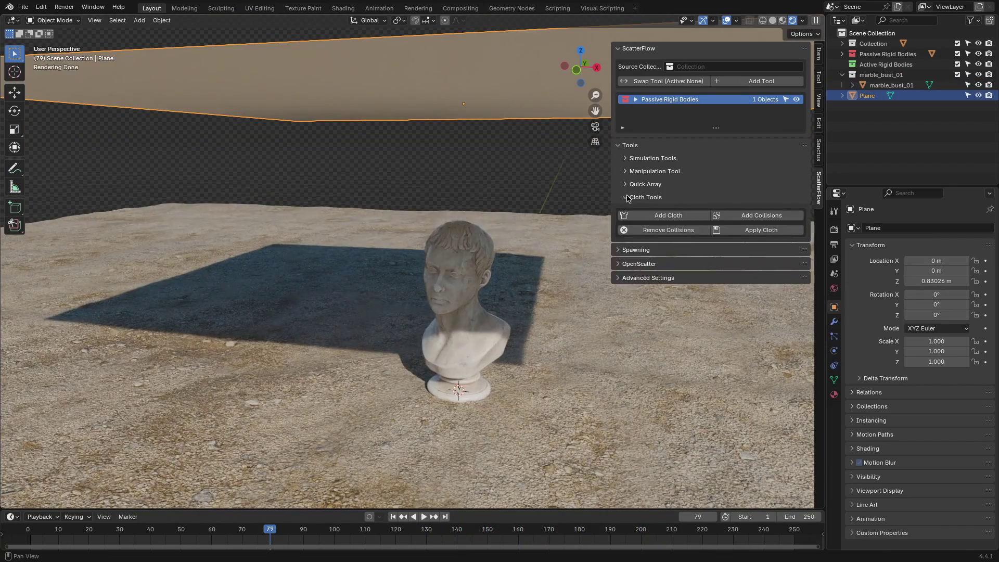
click(669, 216)
scroll(503, 210, down, 5)
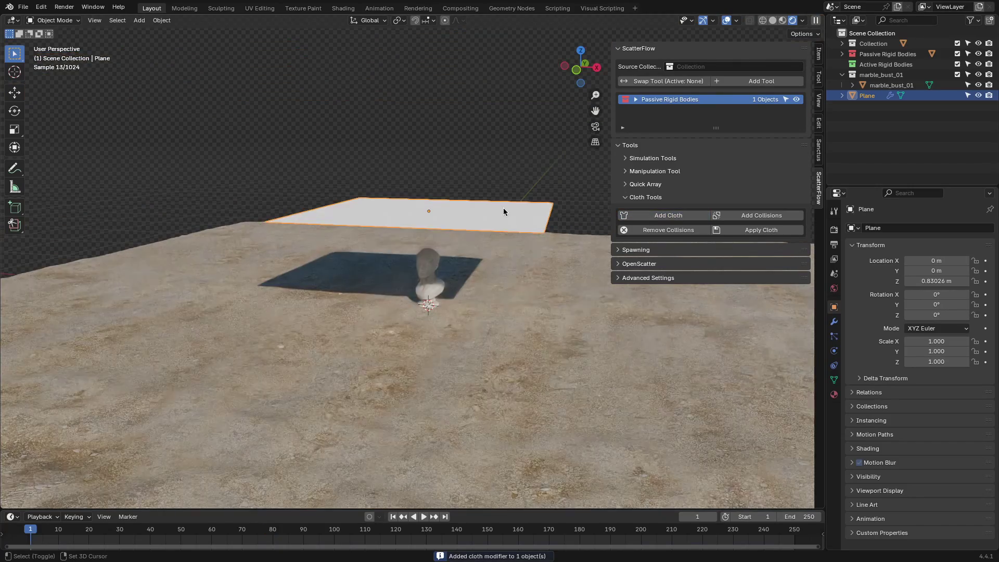
Add cloth collisions to the marble bust and the ground
scroll(503, 211, up, 4)
click(458, 270)
click(761, 215)
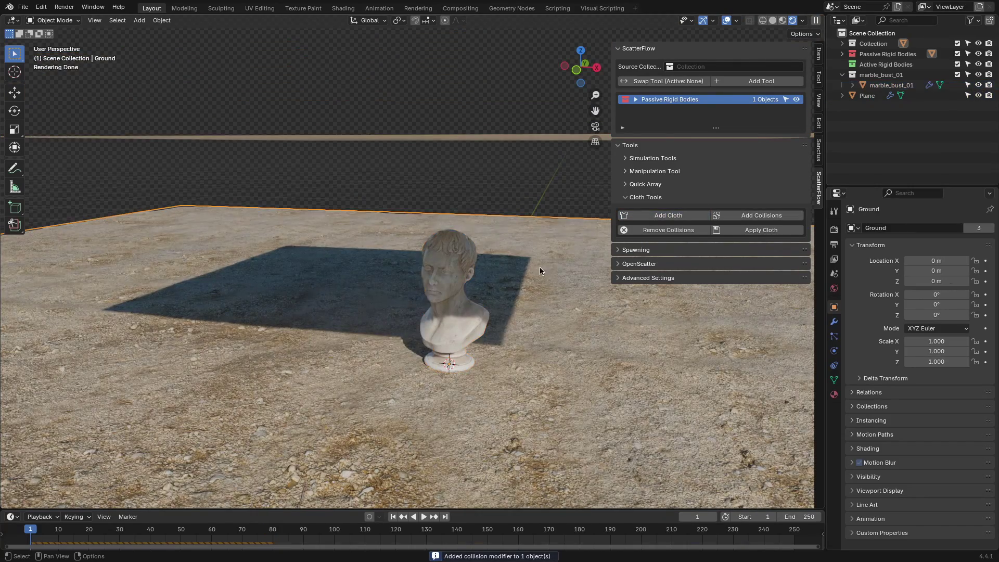
click(753, 217)
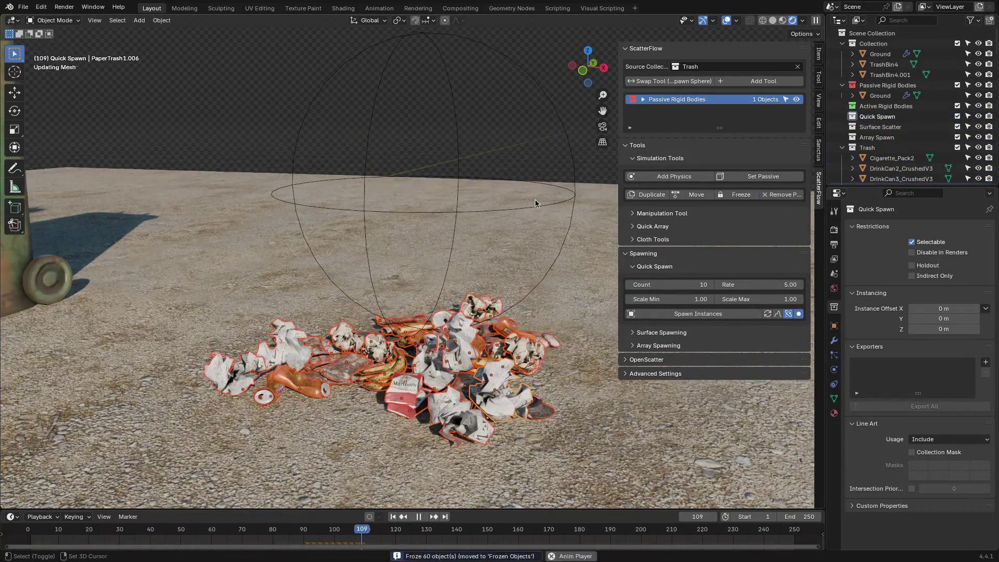
Stop the trash simulation and add physics to the empty trash bin, with Mesh collision saved as the default type
key(space)
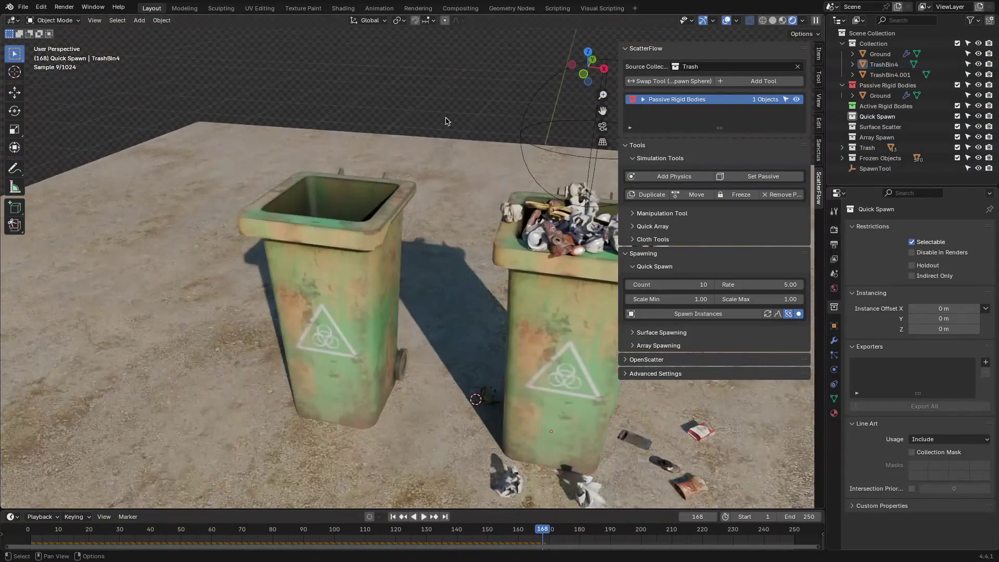
click(671, 253)
click(677, 281)
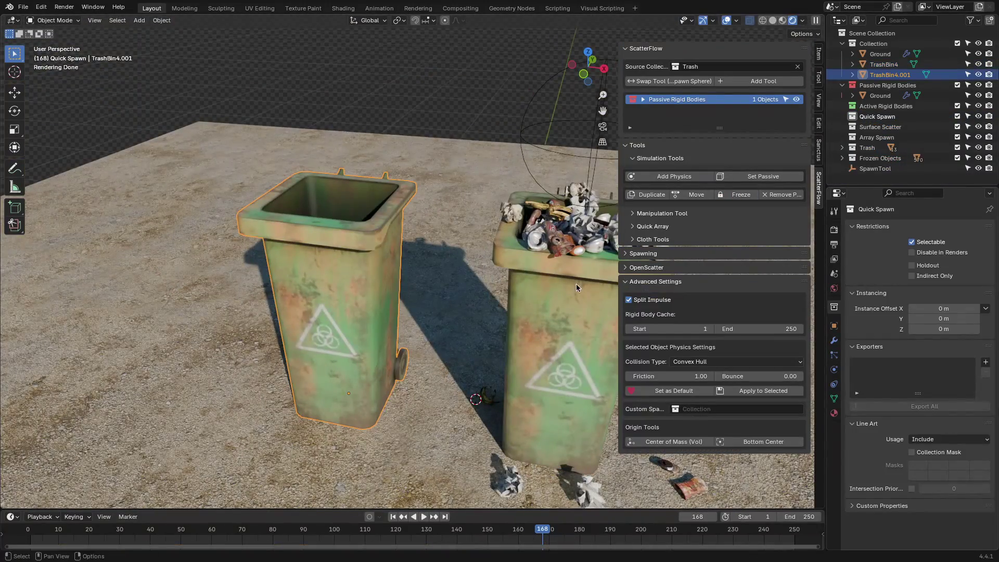
click(676, 177)
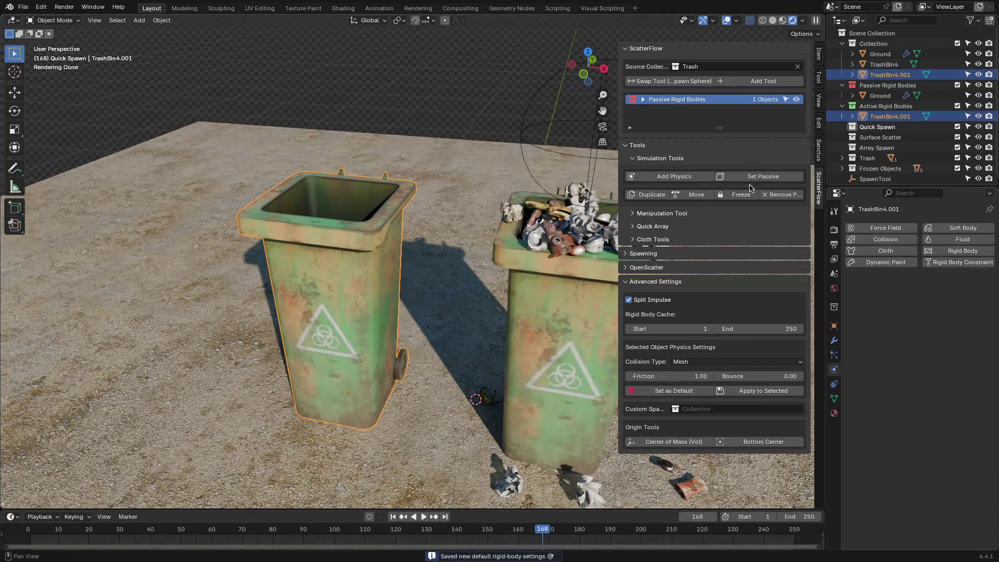
click(695, 180)
Move the empty trash bin along Z
scroll(461, 236, down, 3)
key(g)
key(z)
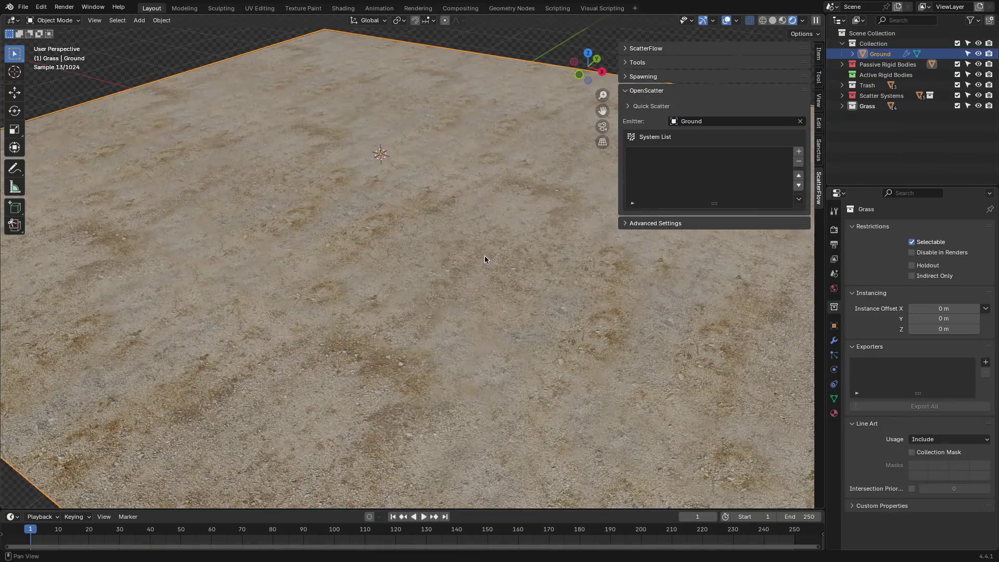
Add an OpenScatter system named Grass on the Ground emitter, using Multiple Instances from the Grass collection
click(798, 151)
double_click(715, 153)
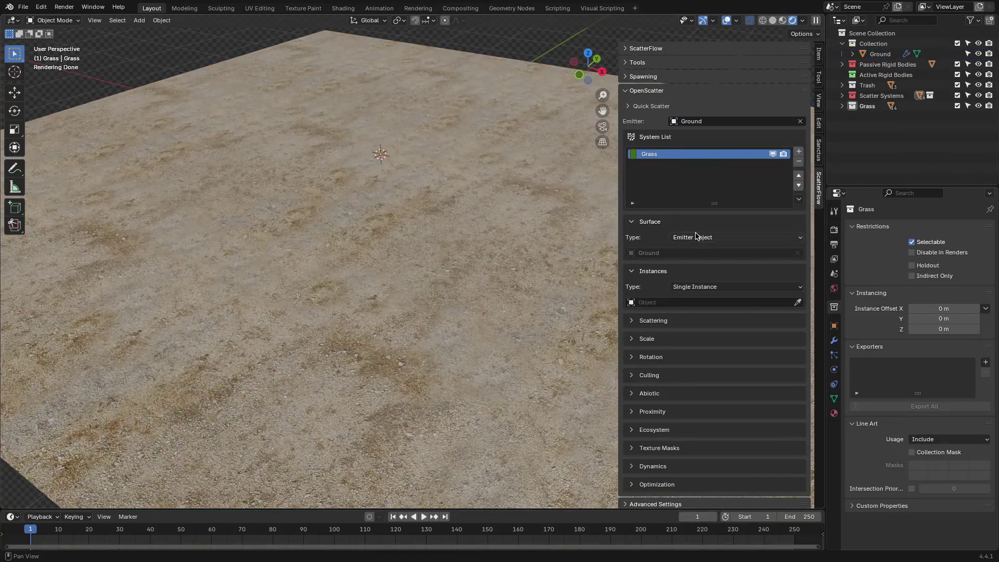
click(735, 286)
click(697, 298)
click(713, 302)
click(647, 376)
click(653, 321)
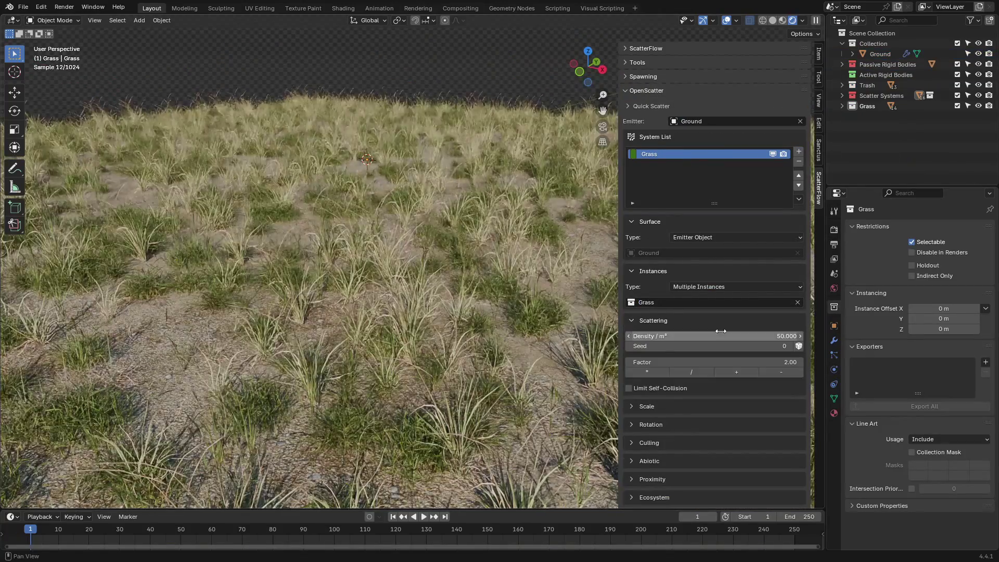
Set up a second scatter system named Trash on the ground, using Multiple Instances from the Trash collection
click(713, 287)
click(712, 298)
click(712, 302)
click(676, 350)
mouse_move(495, 208)
middle_down()
mouse_move(482, 173)
mouse_move(501, 204)
middle_up()
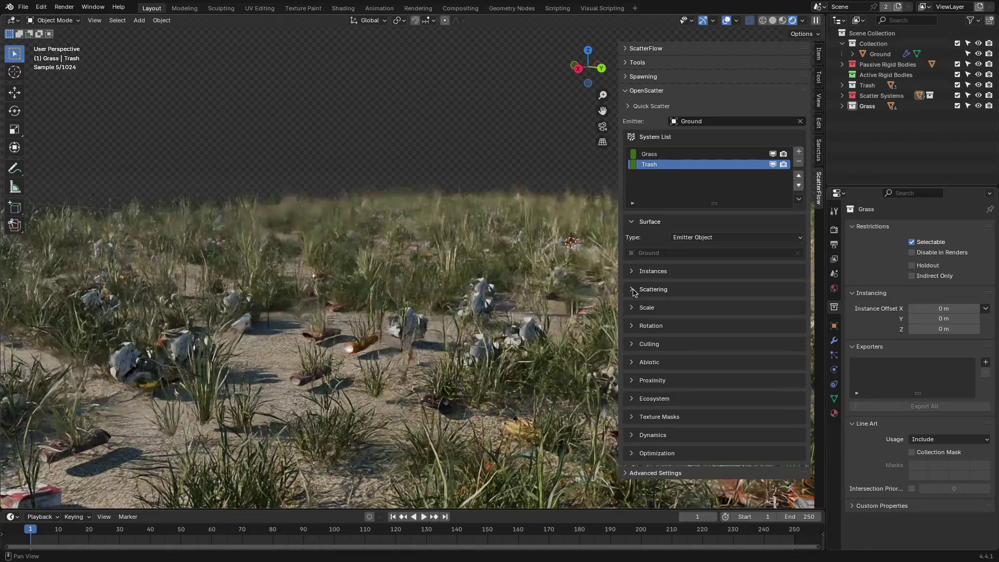
scroll(749, 437, down, 1)
click(749, 436)
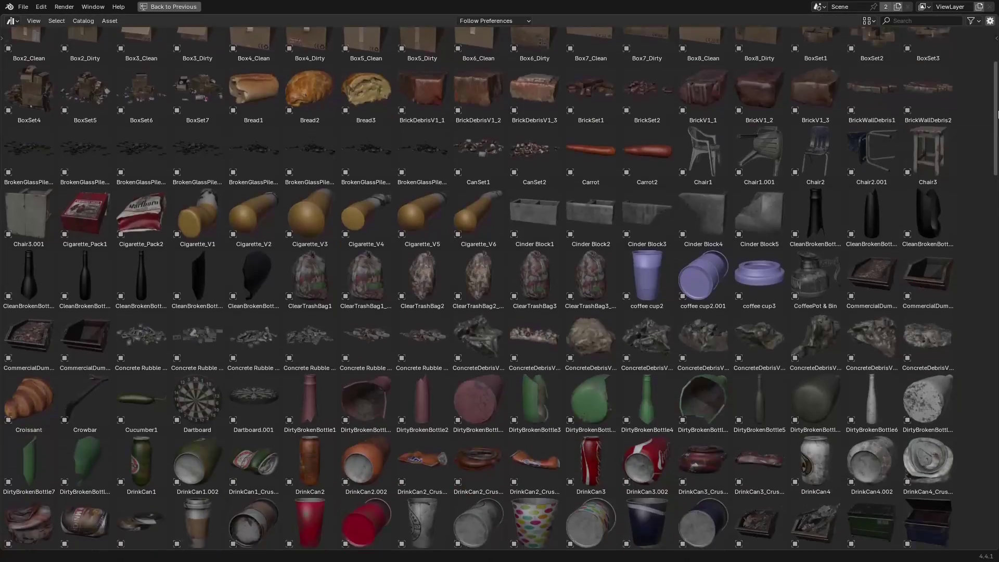
Browse the asset library and place BarkDebris4, BarkDebris1, Box5_Dirty and BoxSet6 in the empty scene
scroll(996, 173, down, 10)
drag(997, 173, 998, 410)
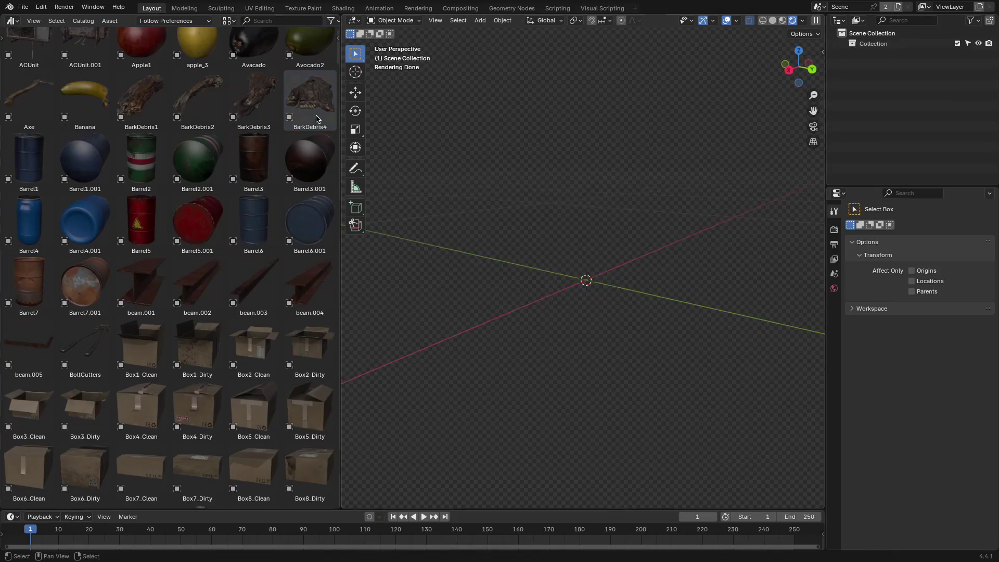
drag(316, 119, 583, 271)
drag(141, 98, 556, 268)
scroll(171, 261, down, 2)
drag(310, 344, 585, 290)
drag(310, 468, 650, 250)
Place further library assets in the scene, including DumpsterWTrash2, Metal Barrel Set, PaintCanSet2, Pallet Set3 and Tire Set
middle_drag(624, 312, 494, 322)
scroll(168, 351, down, 5)
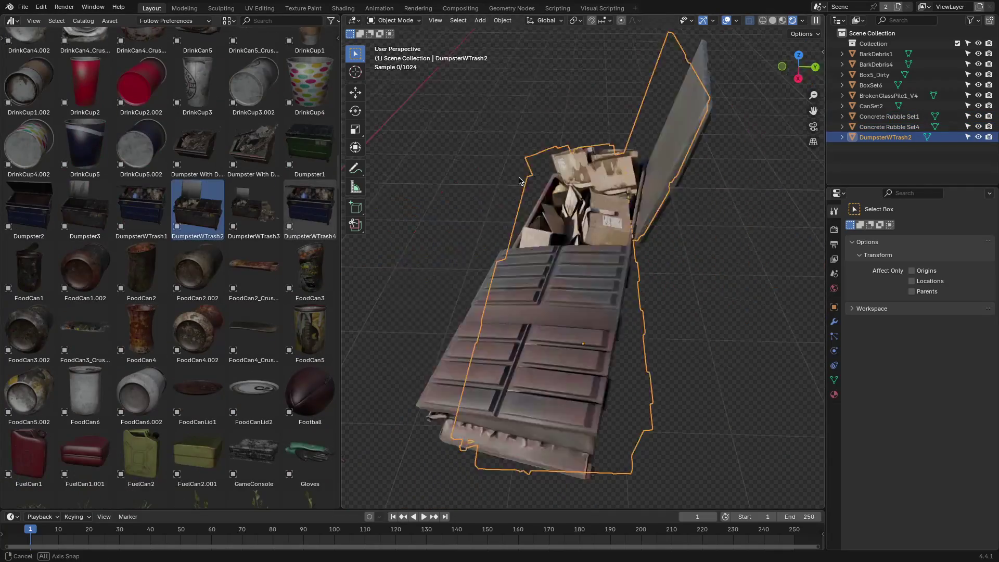
middle_drag(520, 364, 359, 402)
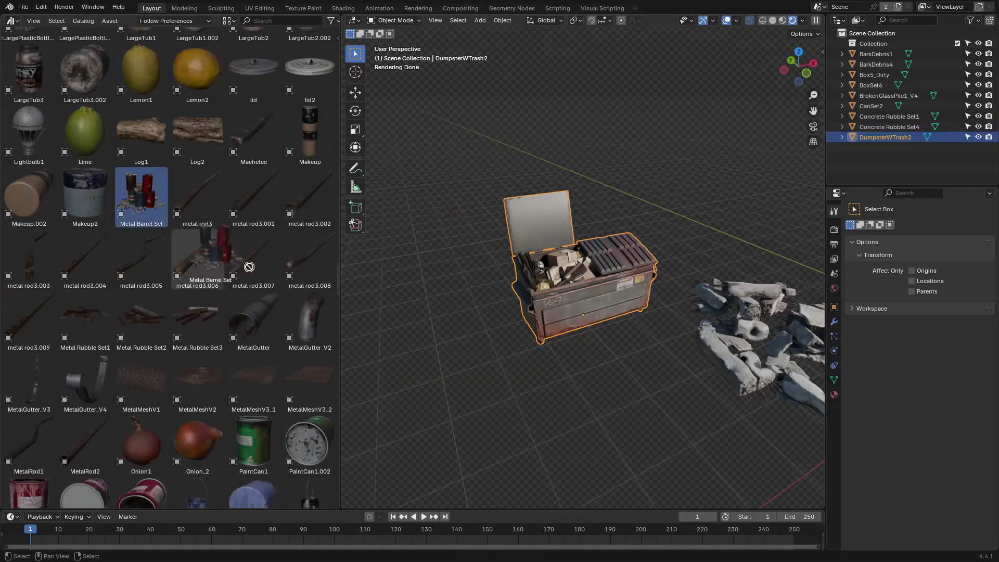
drag(197, 338, 643, 293)
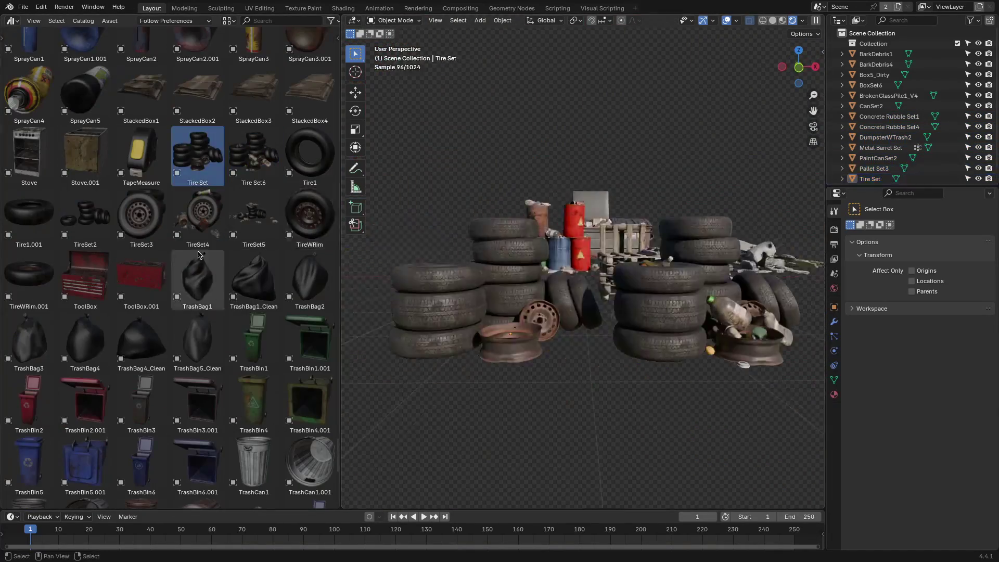
drag(86, 234, 609, 318)
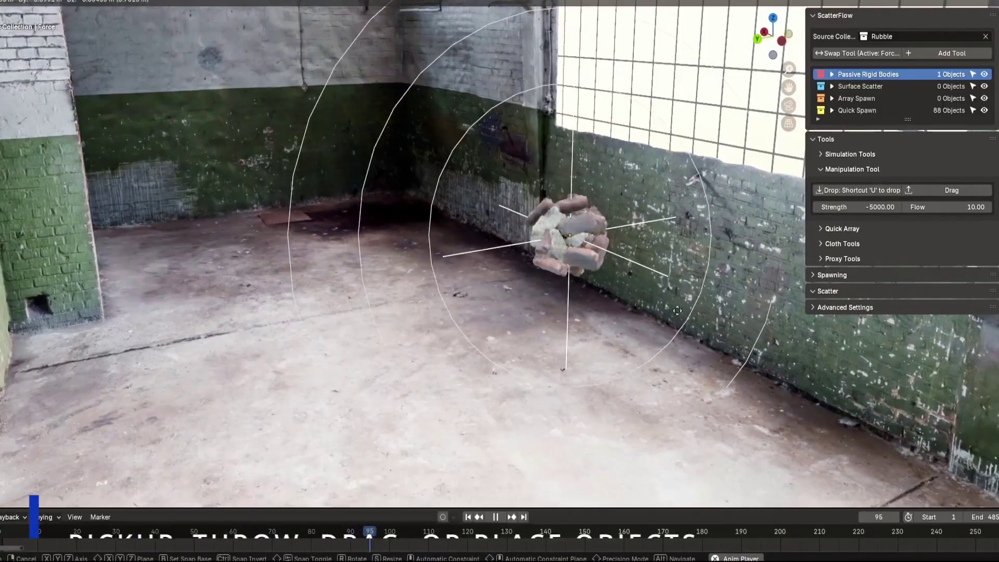
Repeatedly pick up the brick rubble with the force field, move it across the room and drop it on the floor
click(573, 300)
key(u)
key(u)
key(g)
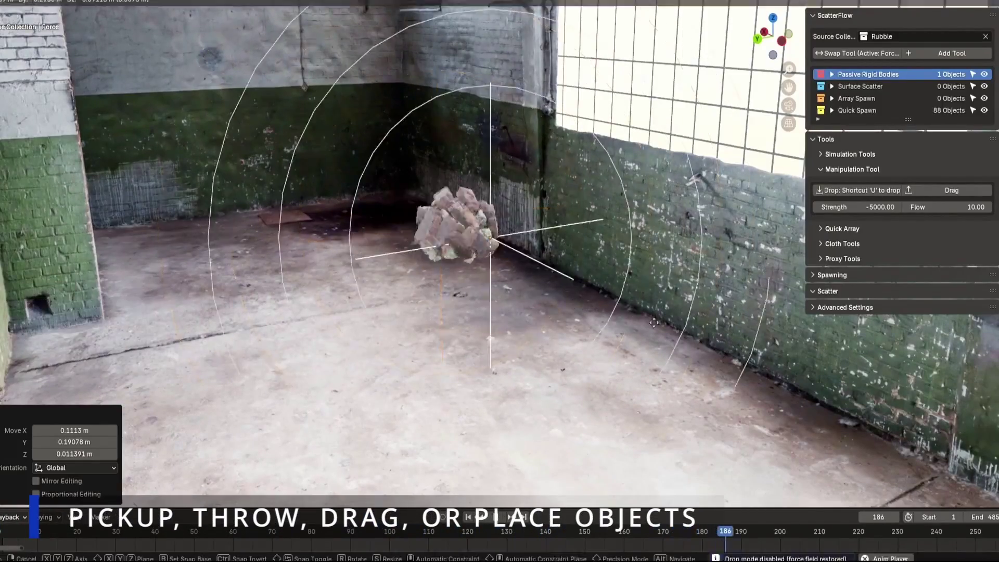
click(615, 318)
key(u)
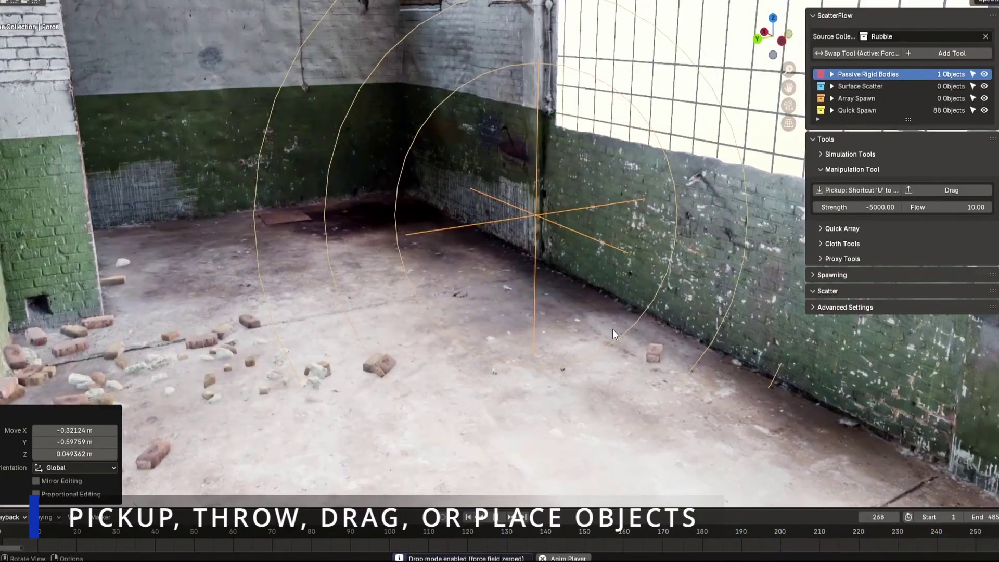